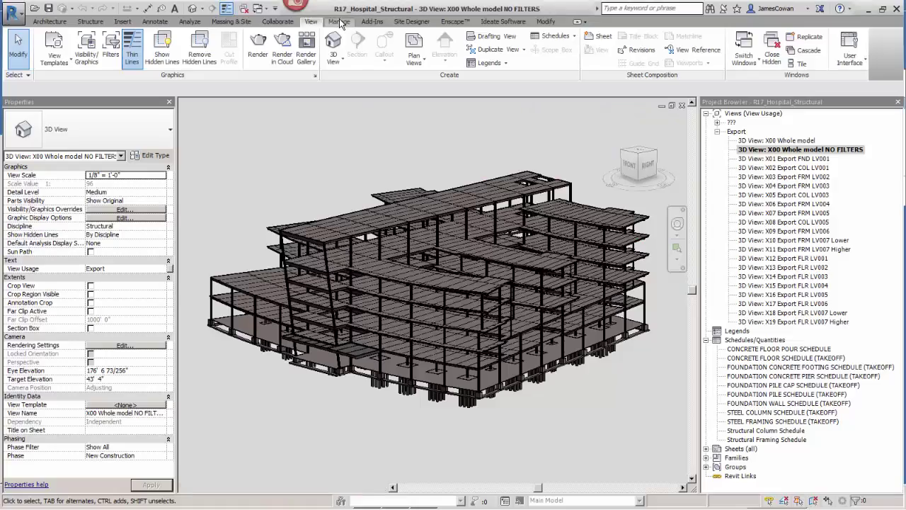
Step: Review the TIMELINER group's parameters in the shared parameters file
left_click(339, 22)
left_click(175, 51)
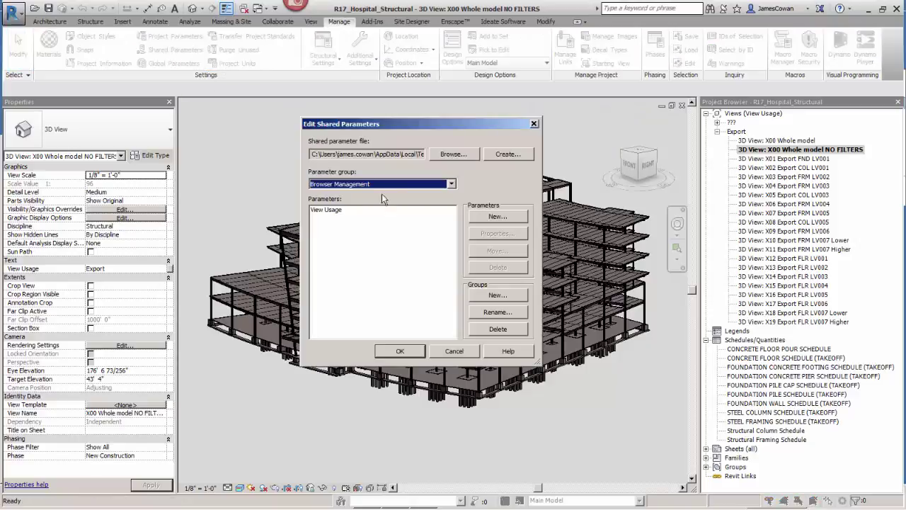
left_click(445, 185)
left_click(327, 208)
left_click(405, 351)
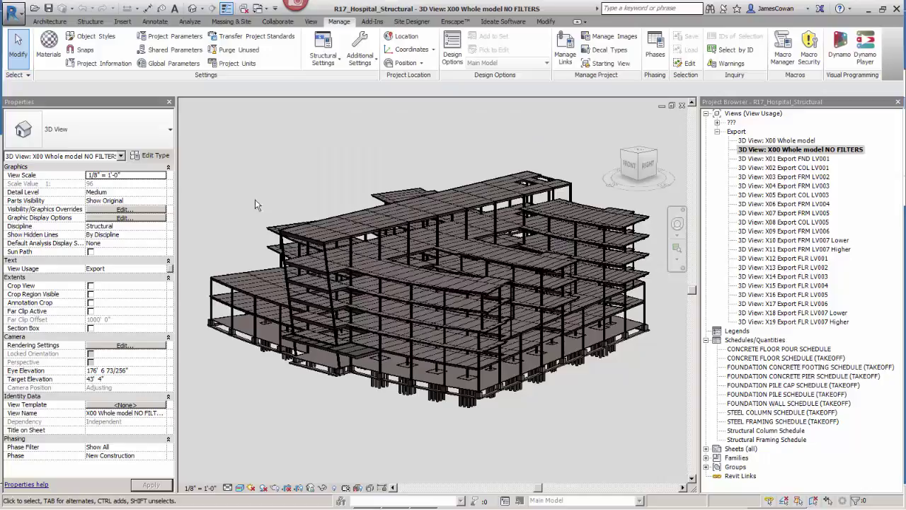
Step: Check the Task Name project parameter's settings, then select a column at the model's left edge
left_click(175, 37)
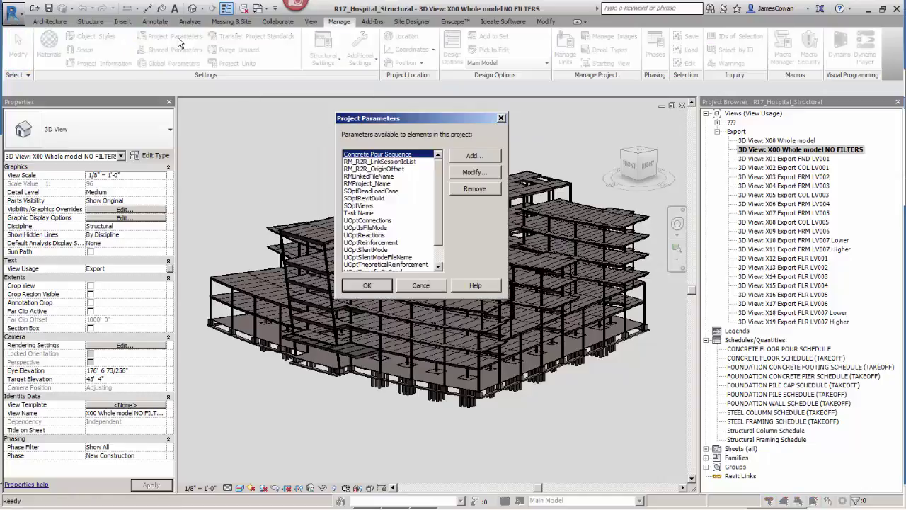
left_click(370, 213)
left_click(473, 172)
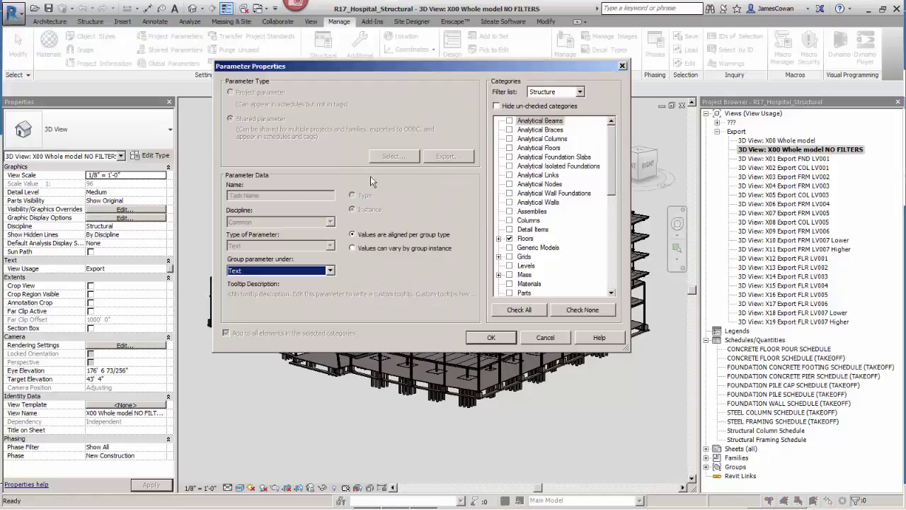
left_click_drag(613, 170, 612, 277)
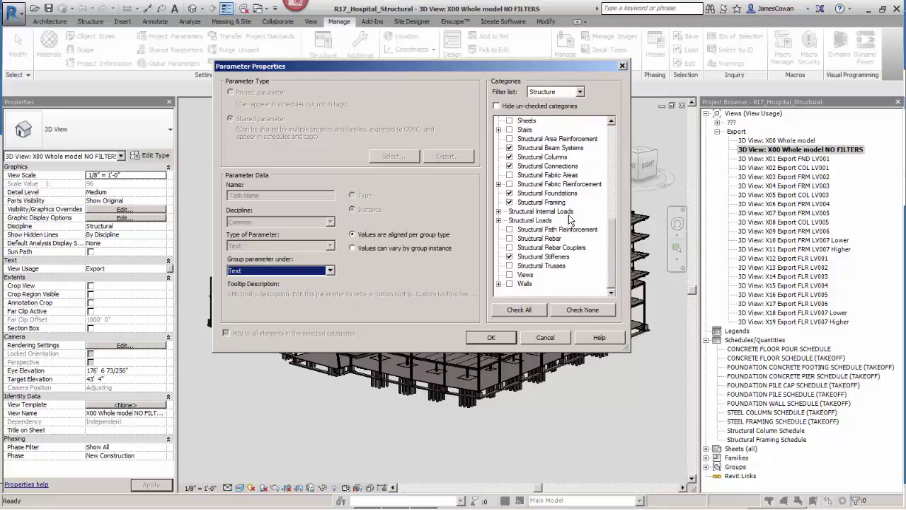
left_click_drag(612, 224, 613, 133)
left_click(491, 337)
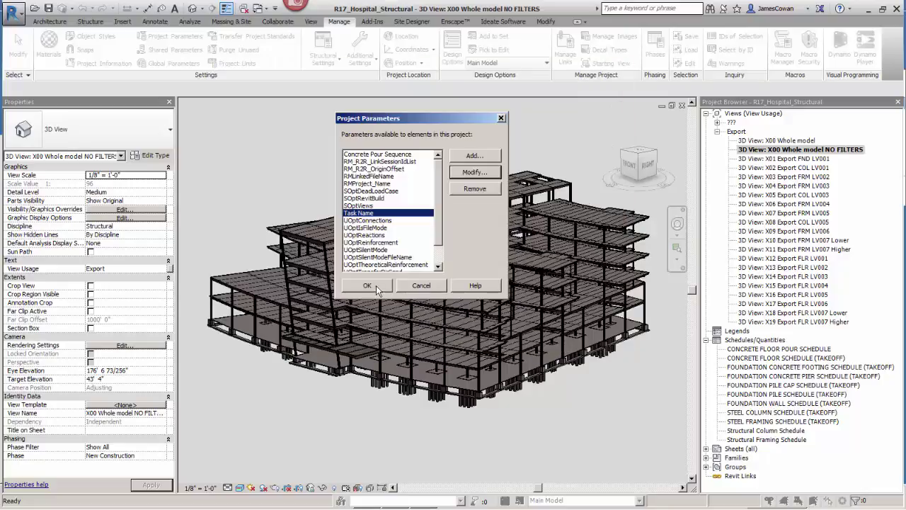
key("Return")
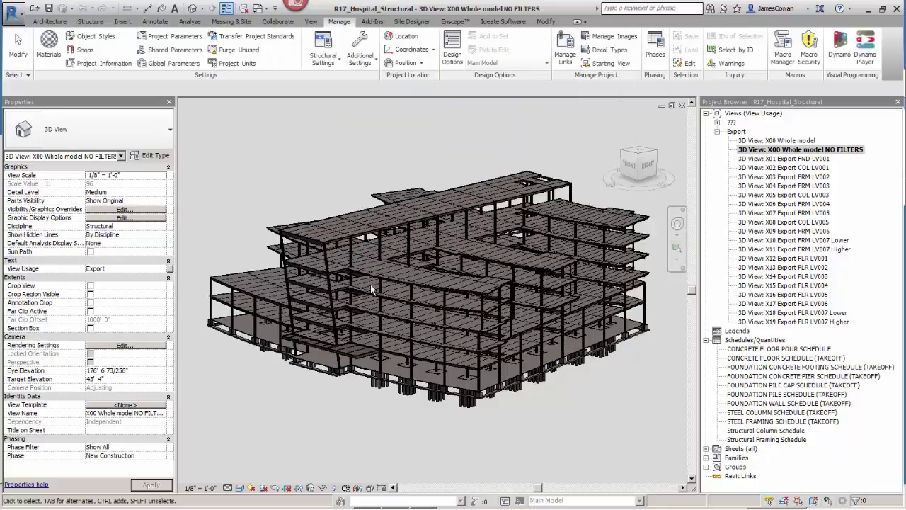
left_click(212, 290)
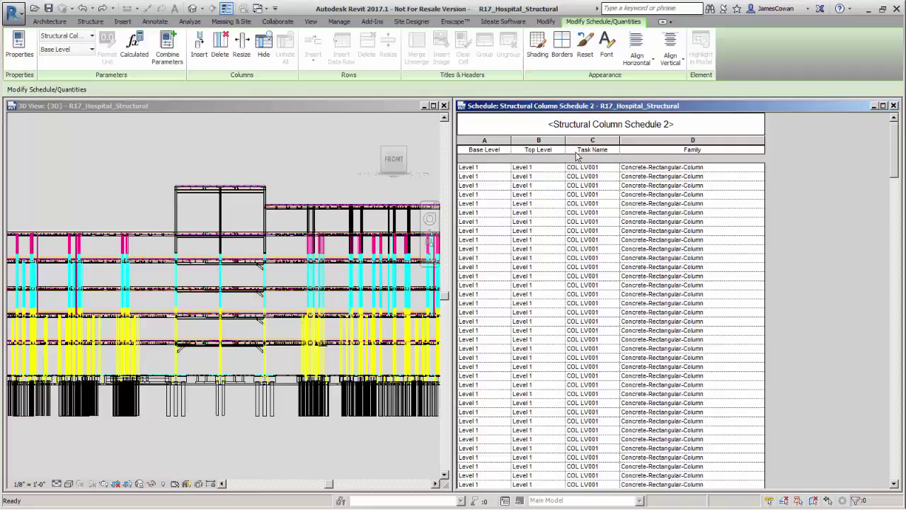
Step: Set Task Name to COL LV005 for the first two Level 7A rows
left_click(582, 213)
left_click(614, 212)
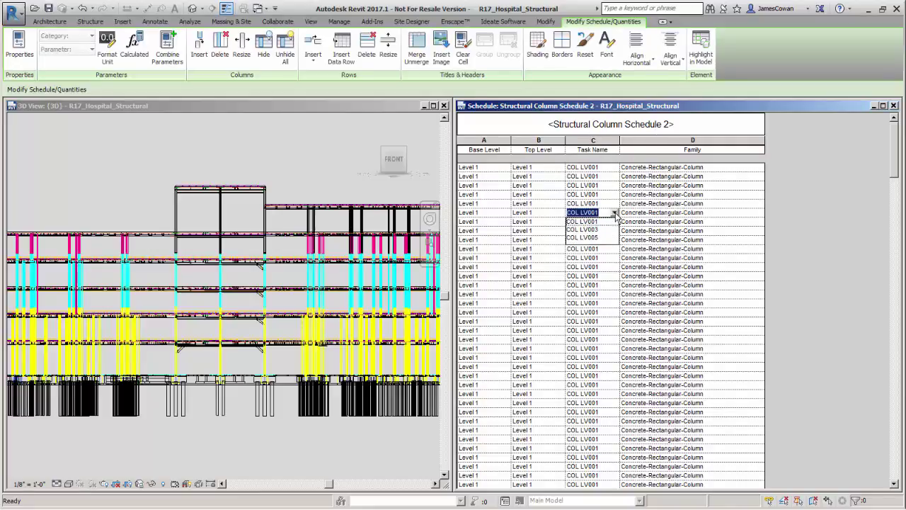
left_click(615, 212)
left_click_drag(895, 181, 879, 467)
left_click(590, 272)
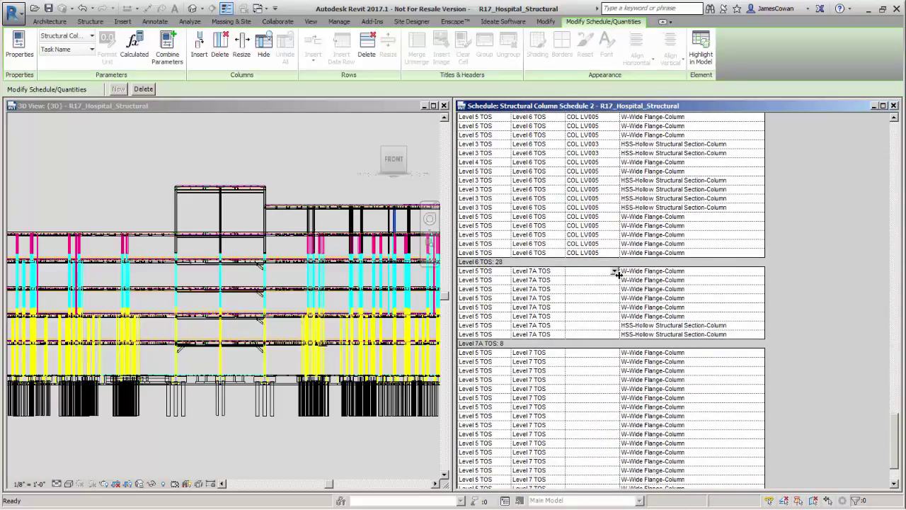
left_click(614, 272)
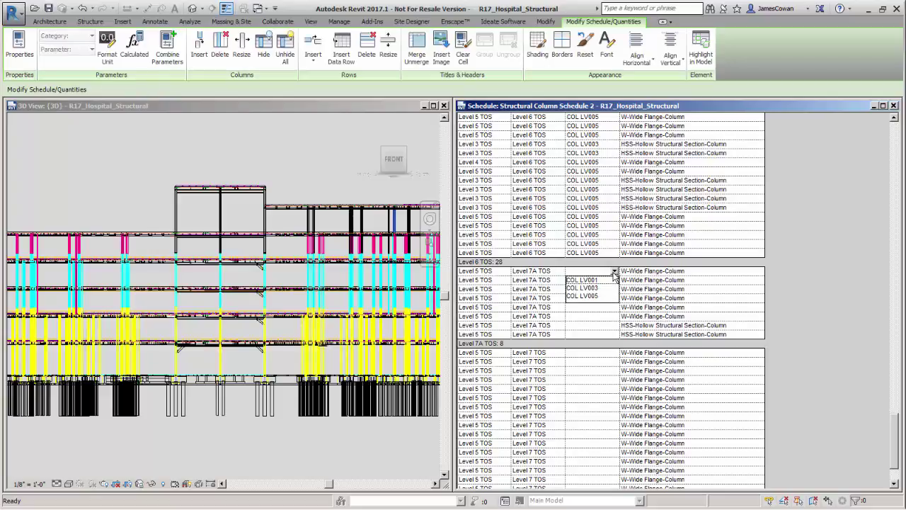
left_click(588, 295)
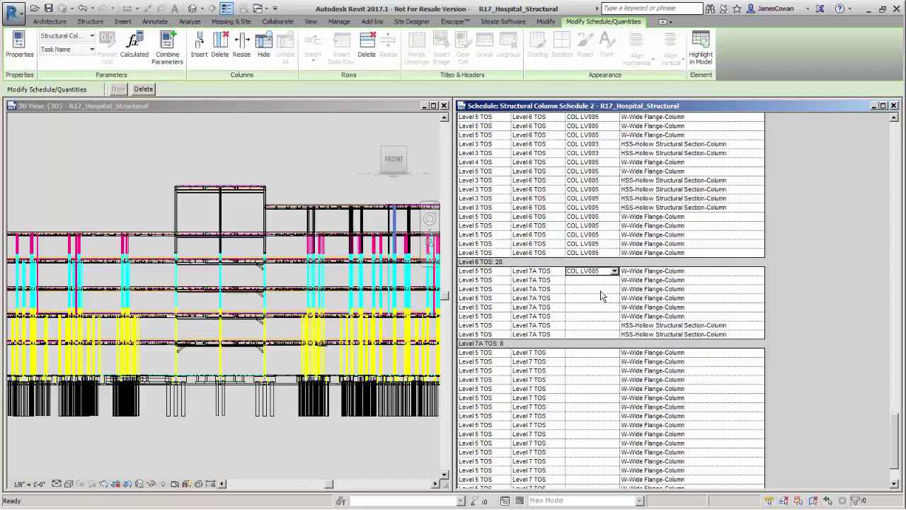
left_click(615, 281)
left_click(614, 281)
left_click(593, 304)
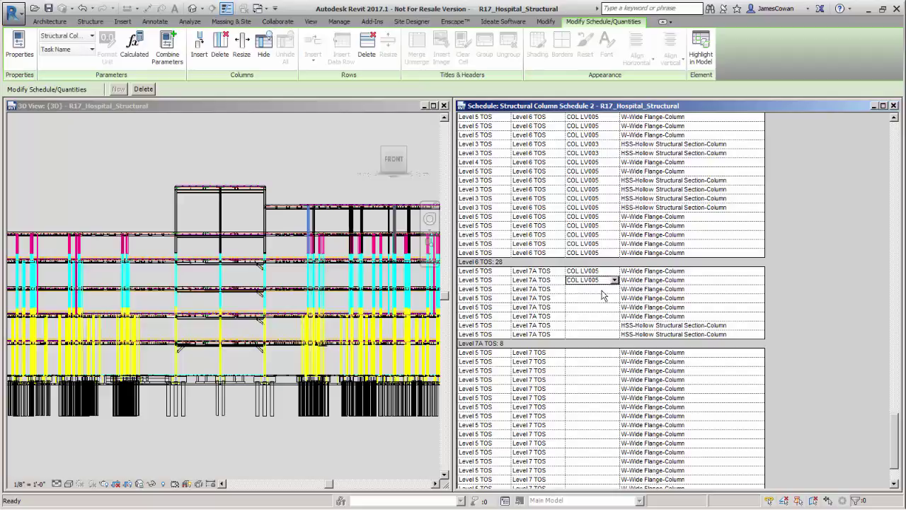
Step: Set Task Name to COL LV005 for the third, fourth and fifth Level 7A rows
left_click(615, 290)
left_click(614, 289)
left_click(593, 313)
left_click(615, 298)
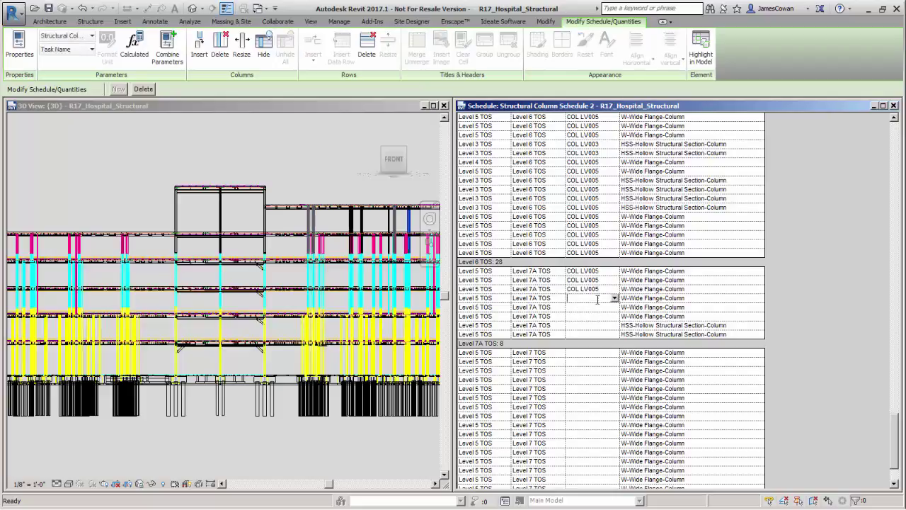
left_click(614, 298)
left_click(594, 322)
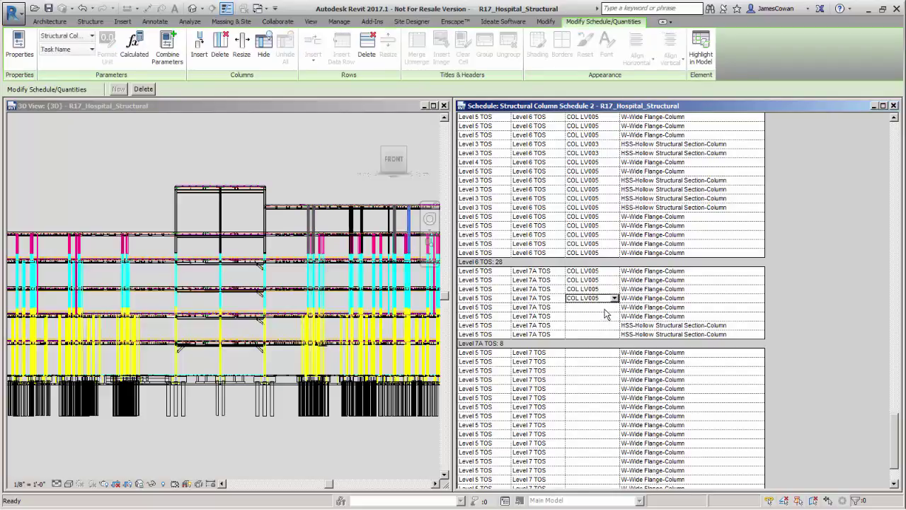
left_click(615, 308)
left_click(614, 308)
left_click(593, 332)
Step: Give the sixth Level 7A row COL LV005 after trying to fill several cells at once
left_click(615, 317)
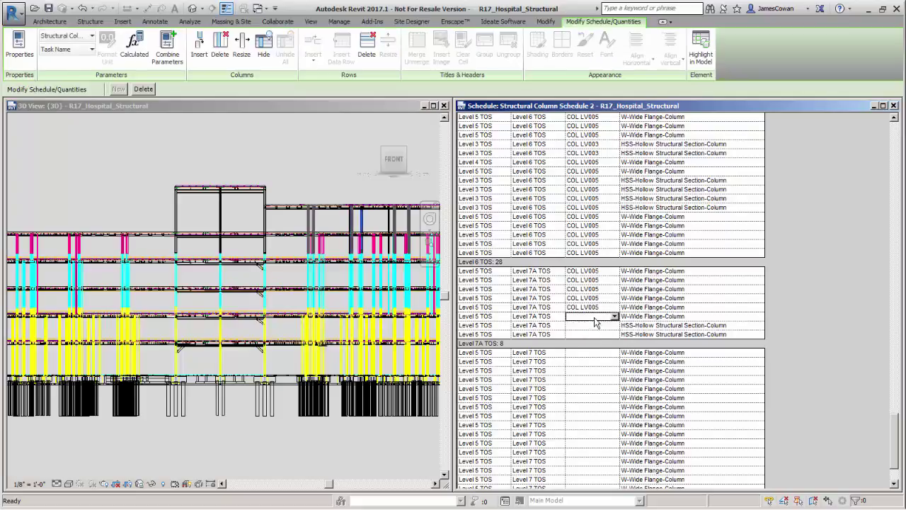
left_click(593, 335, "shift")
right_click(595, 326)
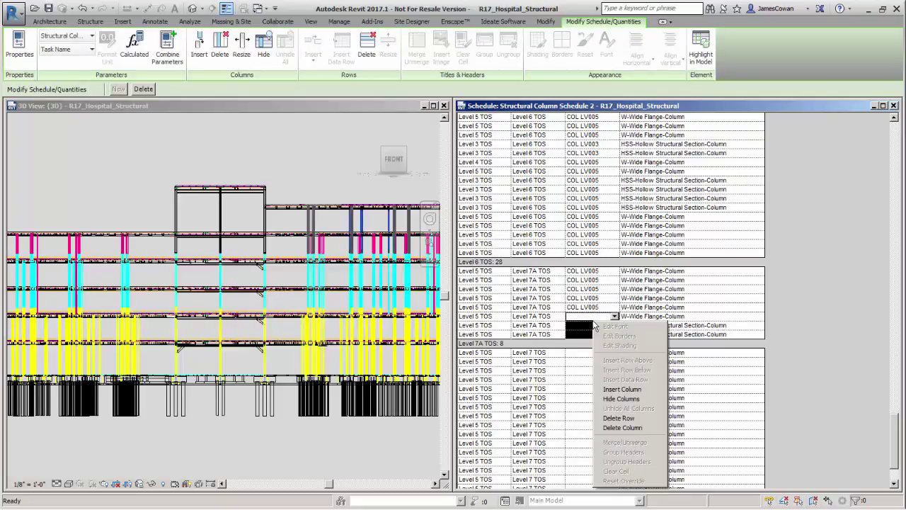
left_click(588, 316)
left_click(615, 316)
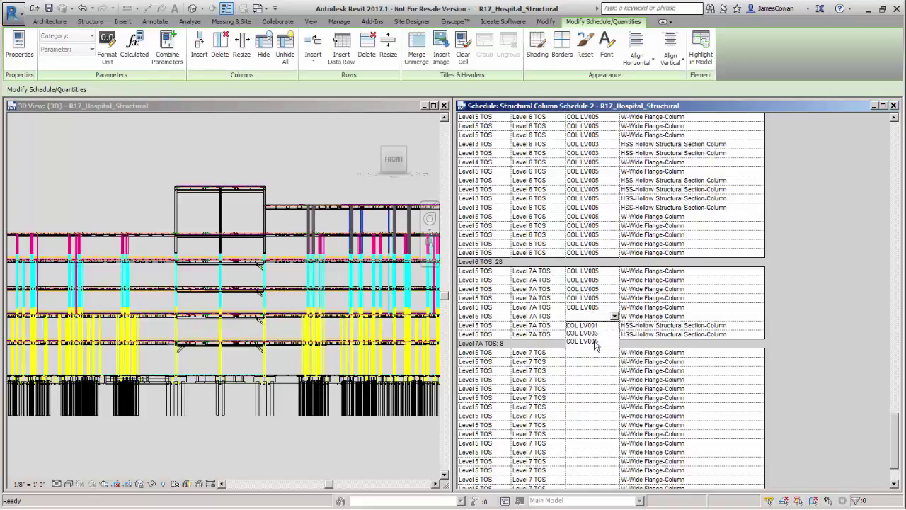
left_click(603, 334)
Step: Set COL LV005 on the last two Level 7A rows and begin the Level 7 rows
left_click(591, 325)
left_click(614, 325)
left_click(599, 346)
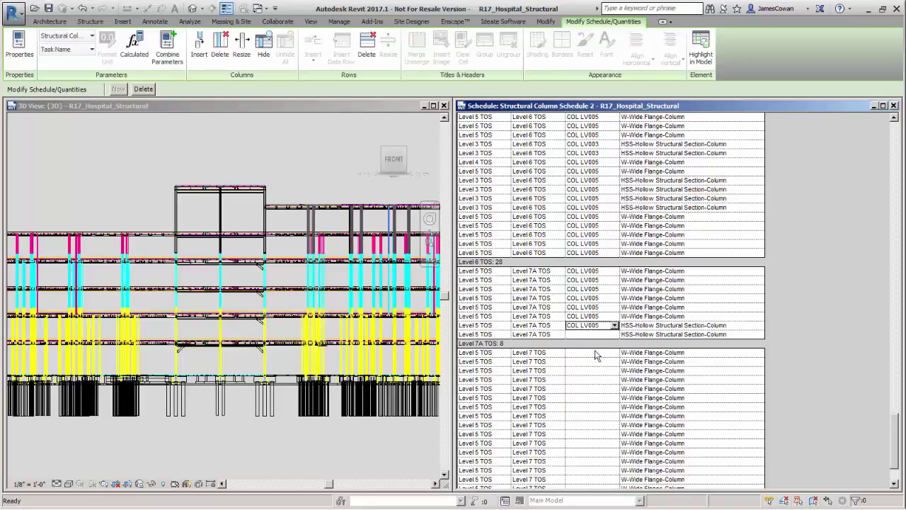
left_click(601, 334)
left_click(615, 334)
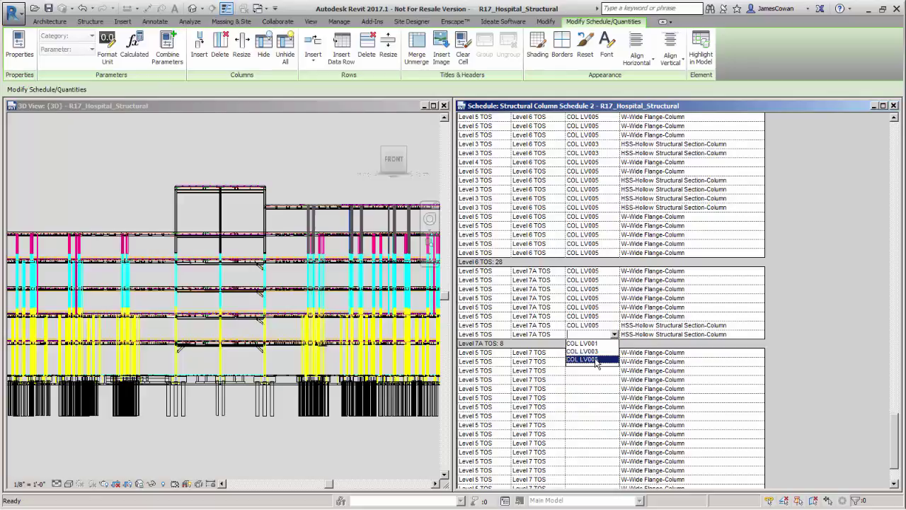
left_click(597, 360)
left_click(596, 361)
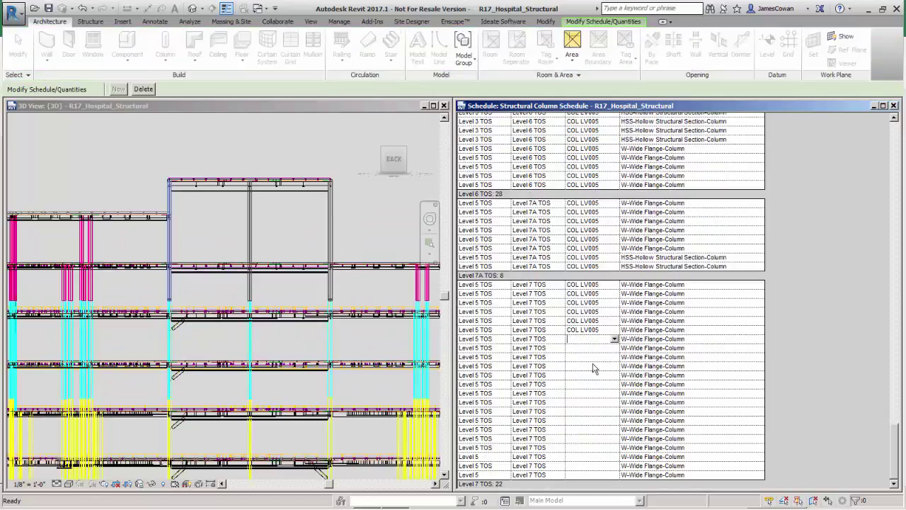
Step: In BIMLink, review the Structural Columns link's properties and sorting settings
left_click(502, 21)
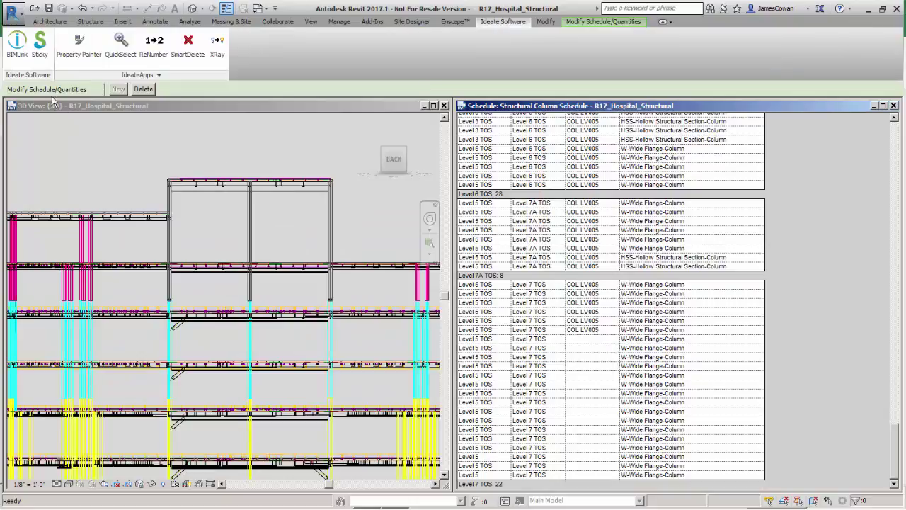
left_click(17, 44)
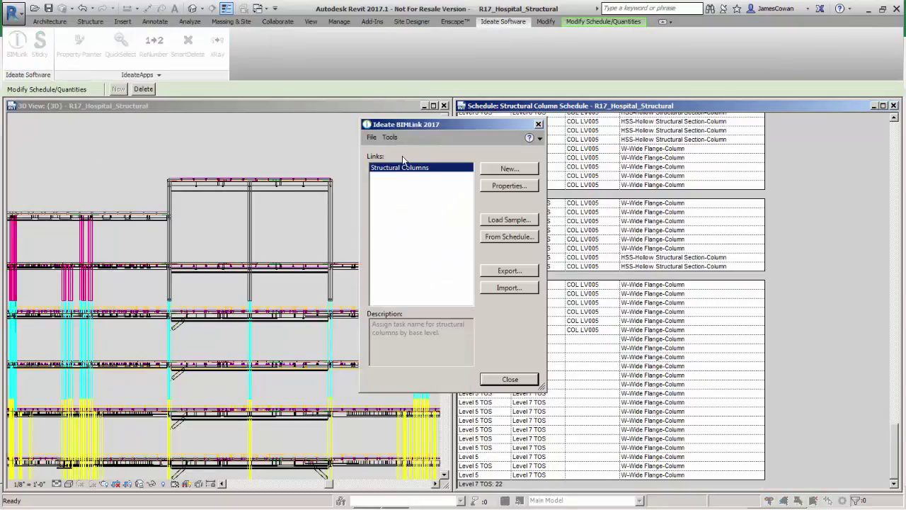
left_click(511, 185)
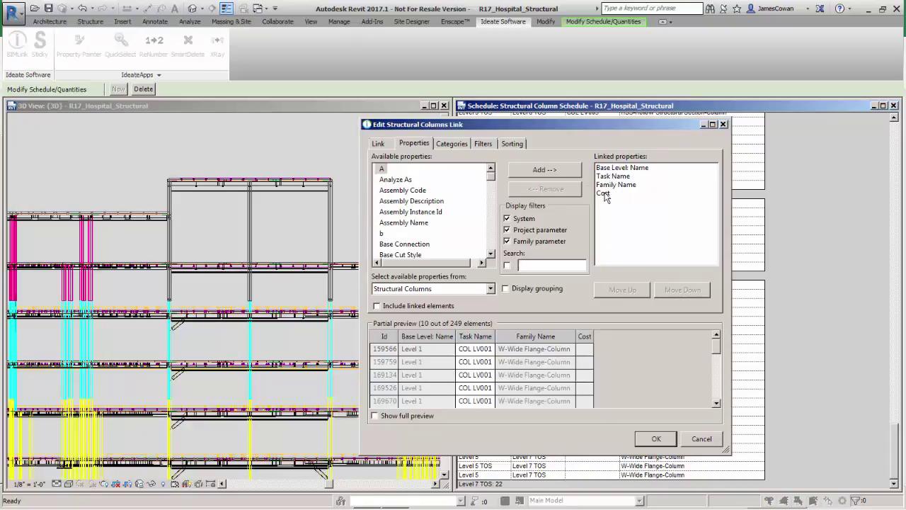
left_click(510, 144)
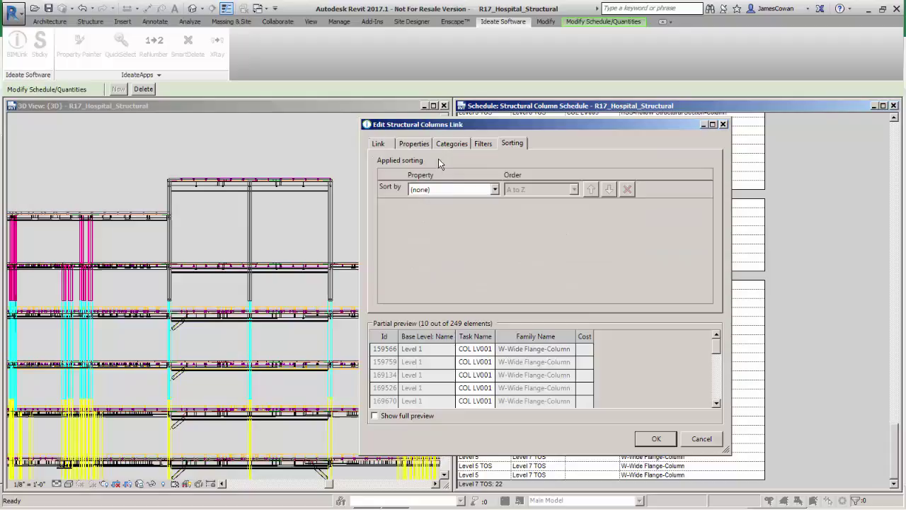
left_click(657, 439)
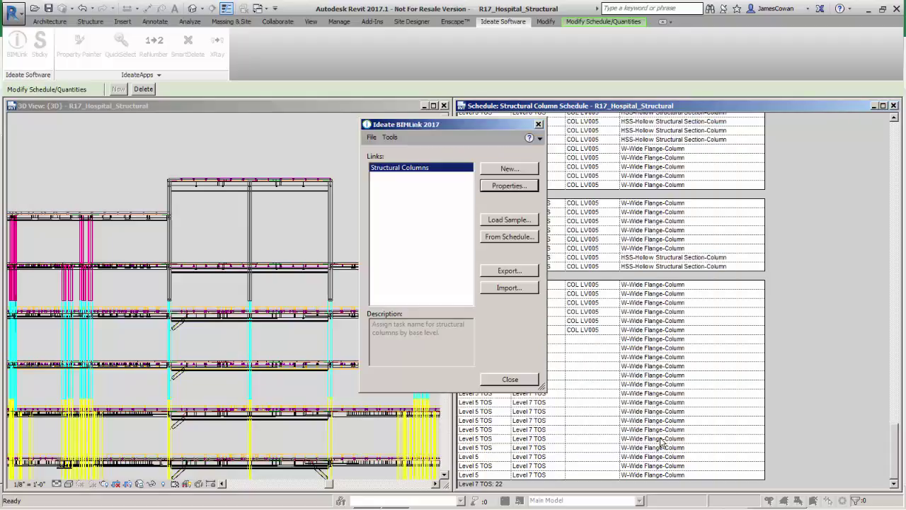
Step: Export the link over the existing Structural Columns workbook's worksheet and open it in Excel
left_click(506, 272)
left_click(401, 252)
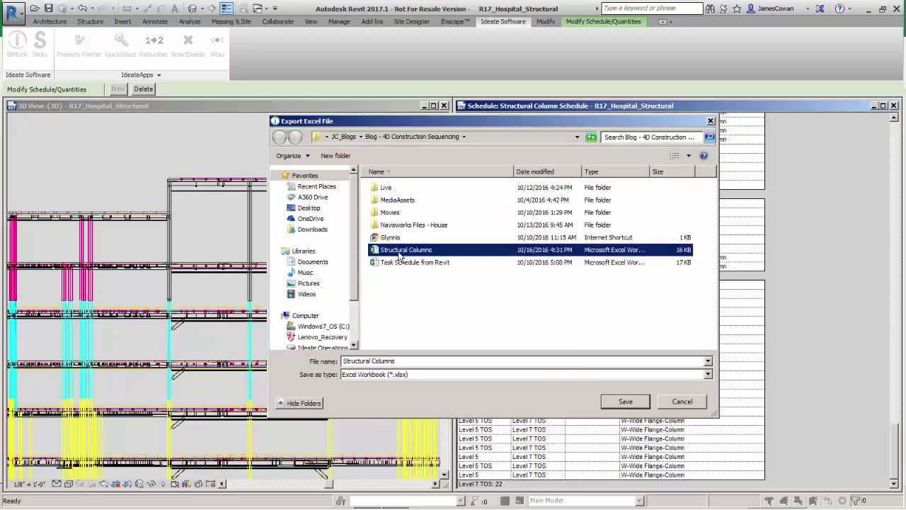
left_click(632, 401)
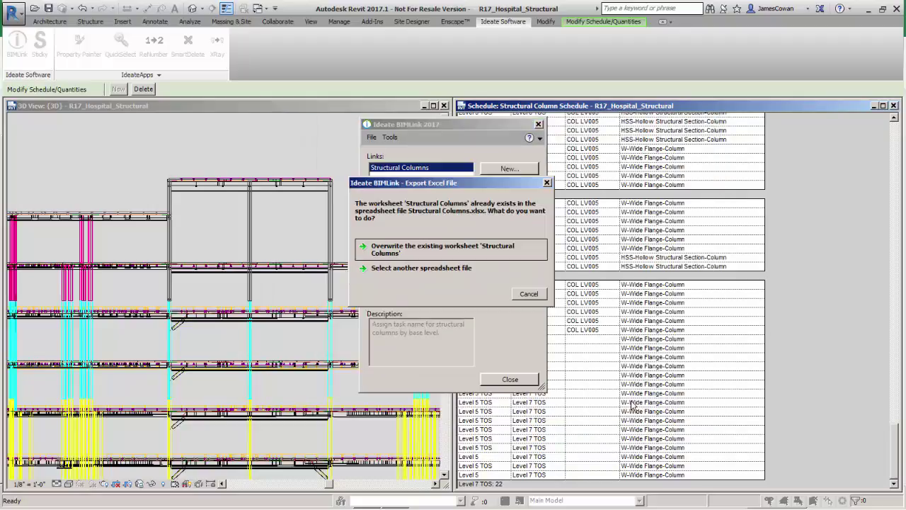
left_click(405, 253)
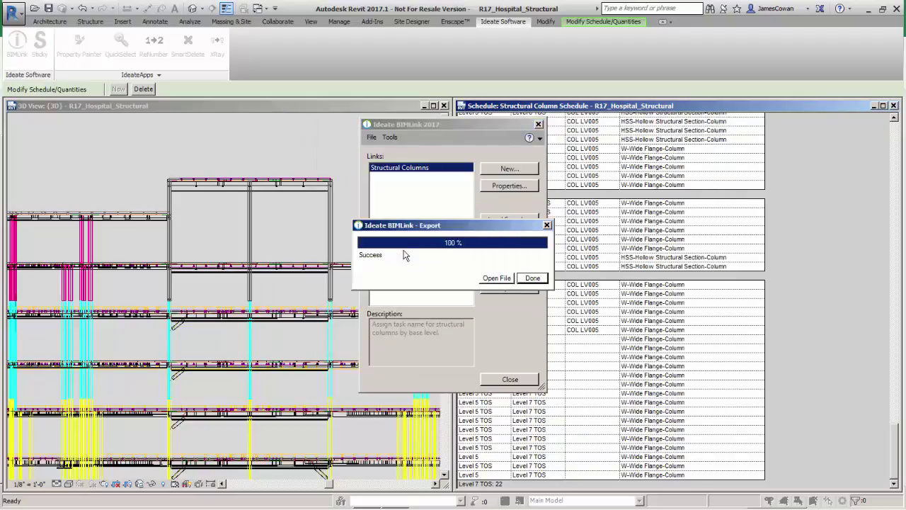
left_click(497, 278)
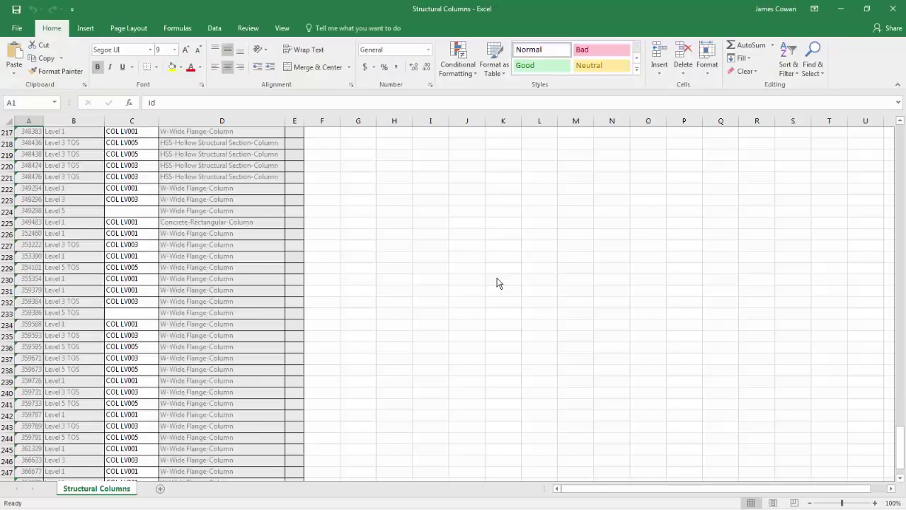
Step: Sort the worksheet A to Z by Base Level: Name and scan the level groups
scroll(413, 306, "up", 8)
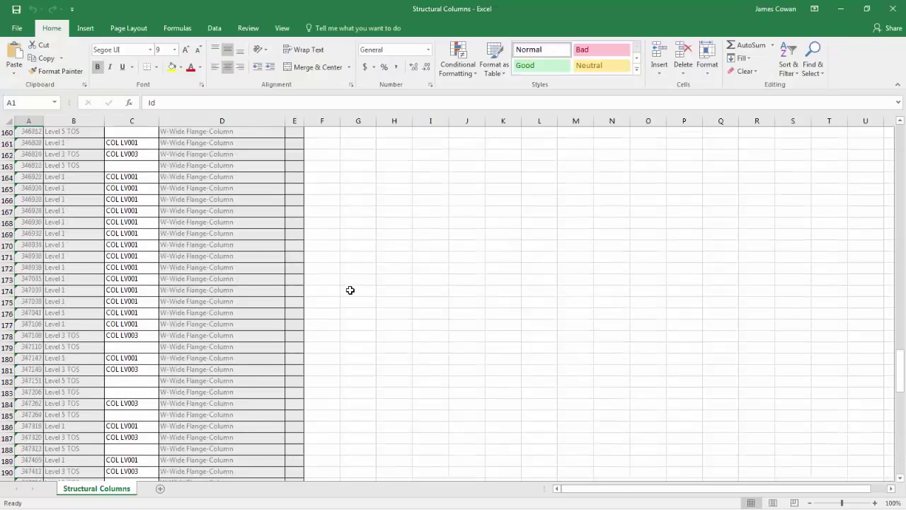
scroll(350, 287, "up", 20)
scroll(353, 284, "up", 20)
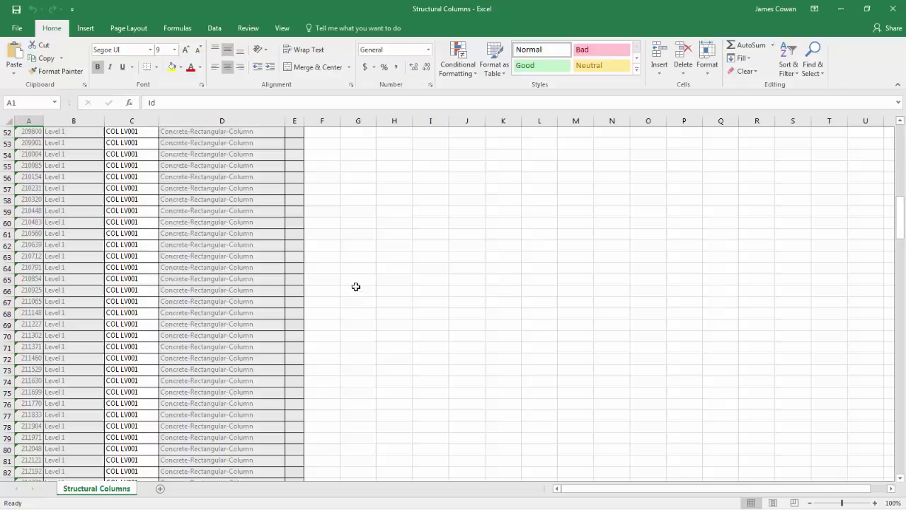
scroll(113, 212, "up", 8)
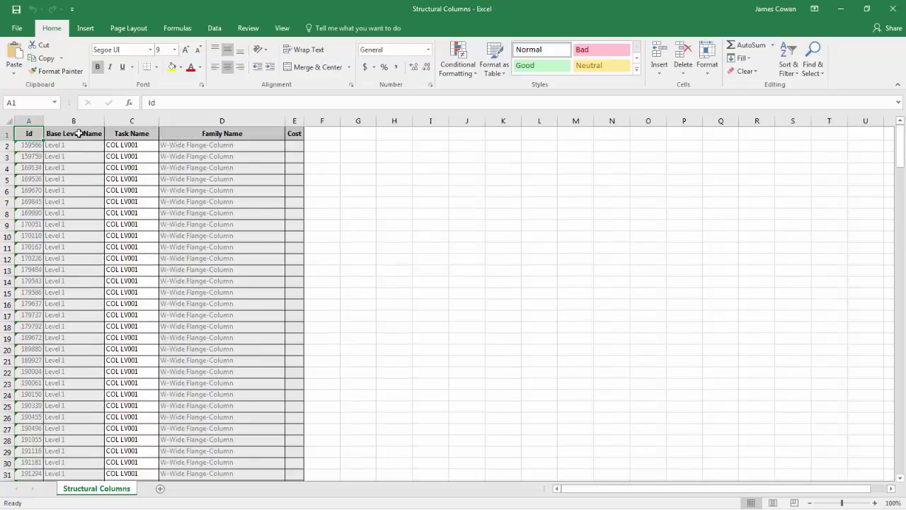
left_click(79, 133)
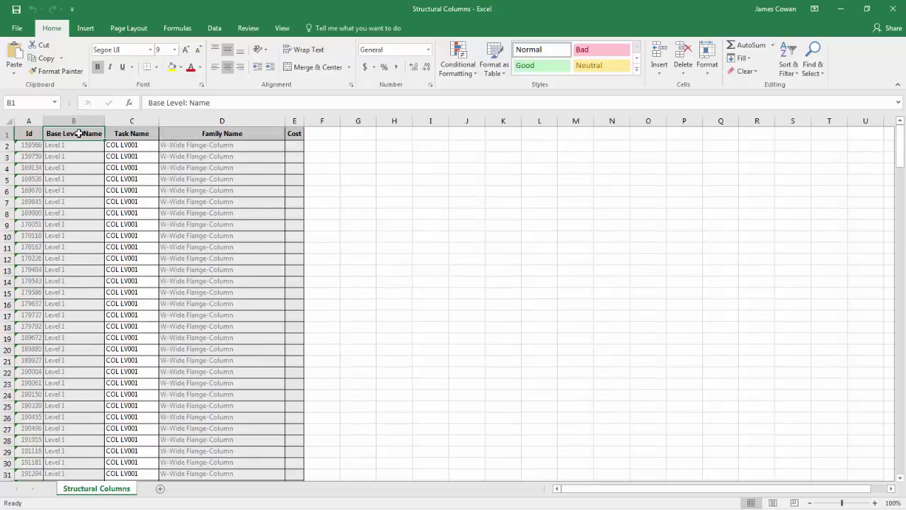
left_click(216, 29)
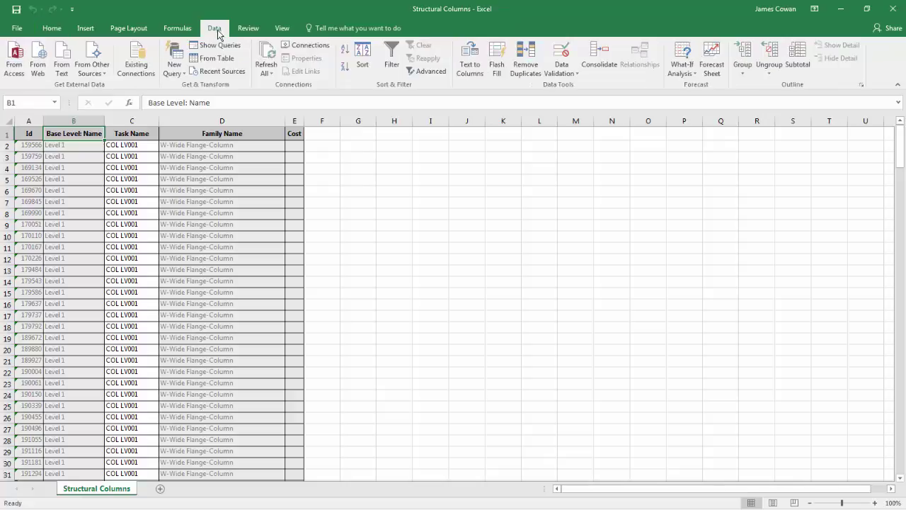
left_click(363, 68)
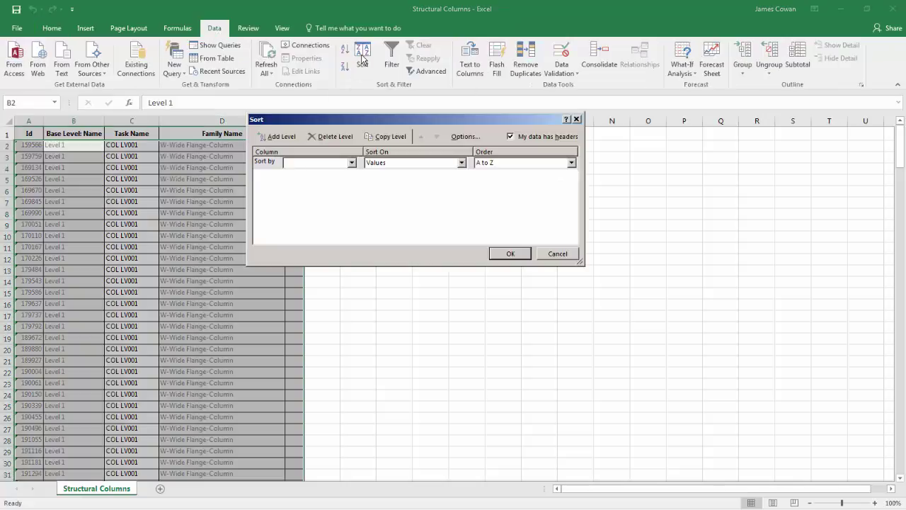
left_click(352, 163)
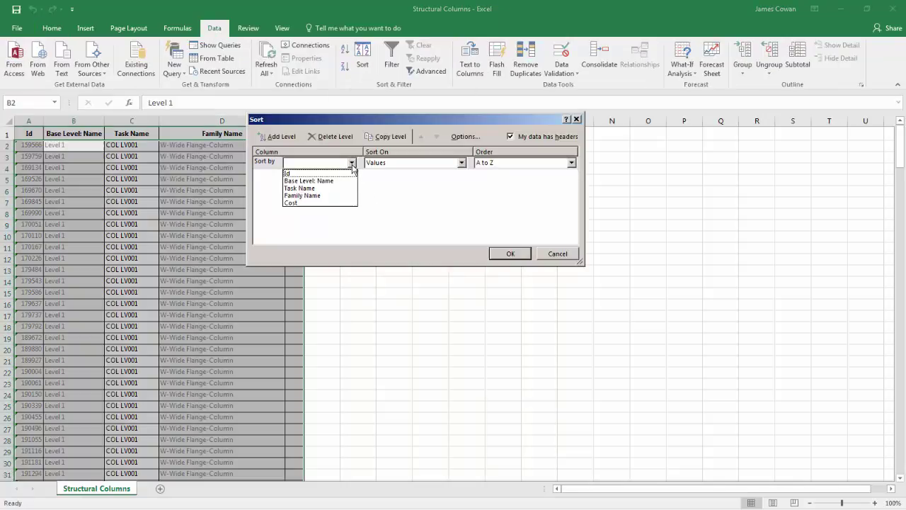
left_click(336, 182)
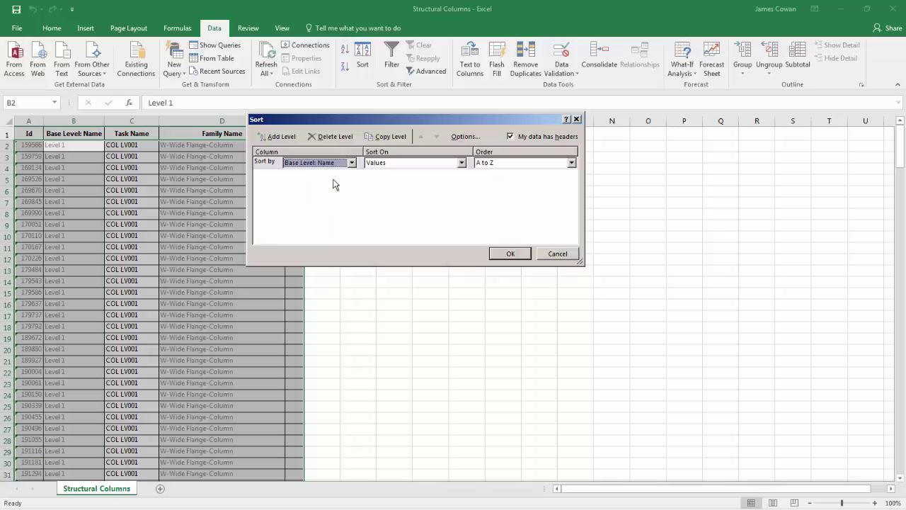
left_click(511, 254)
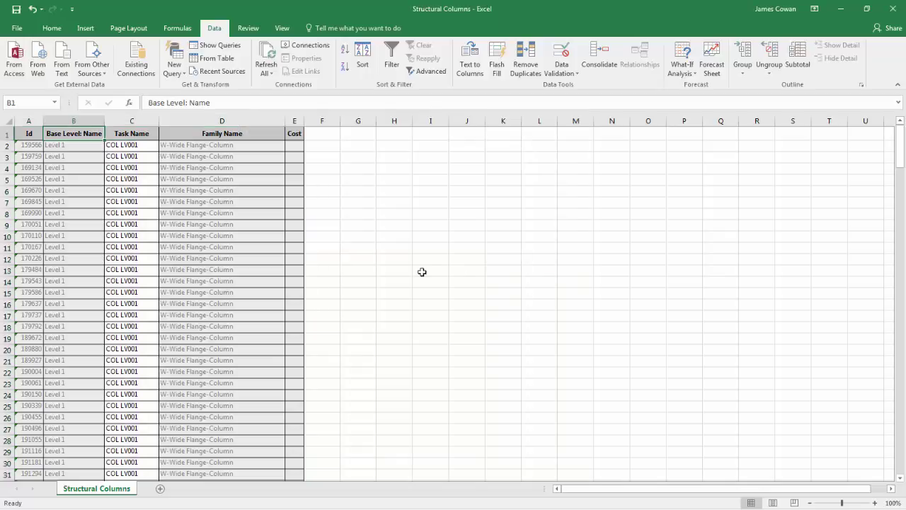
scroll(425, 281, "down", 13)
scroll(397, 305, "down", 20)
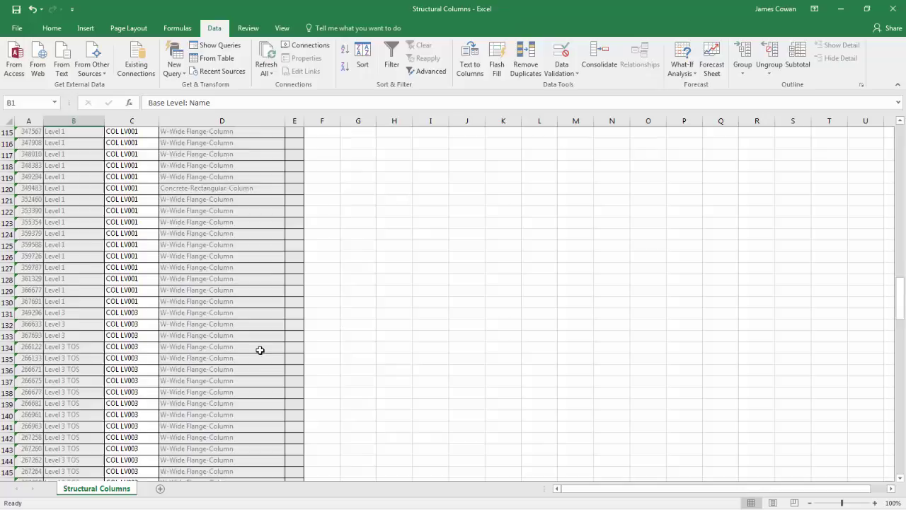
scroll(255, 354, "down", 1)
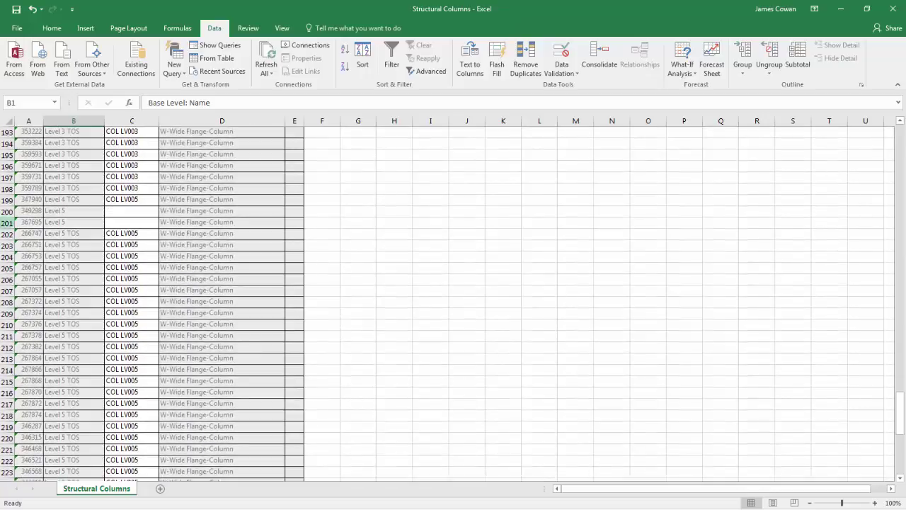
scroll(122, 215, "down", 7)
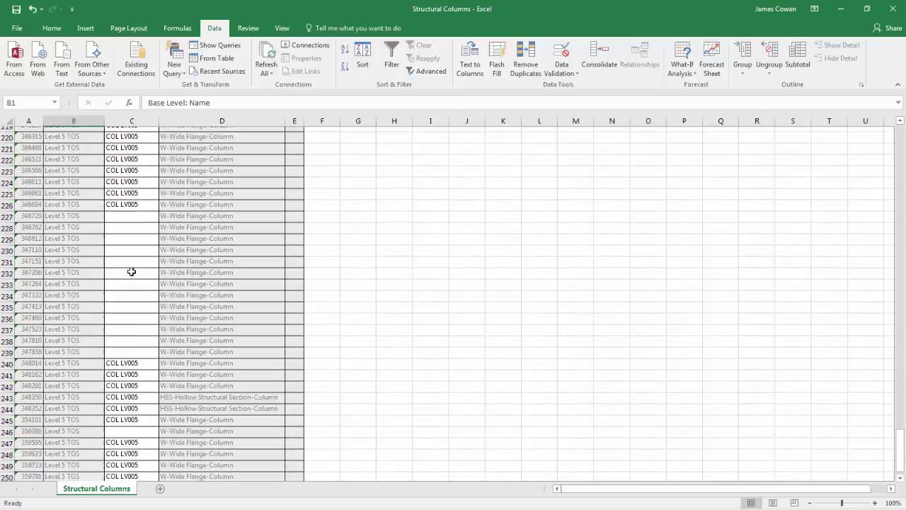
scroll(135, 273, "up", 7)
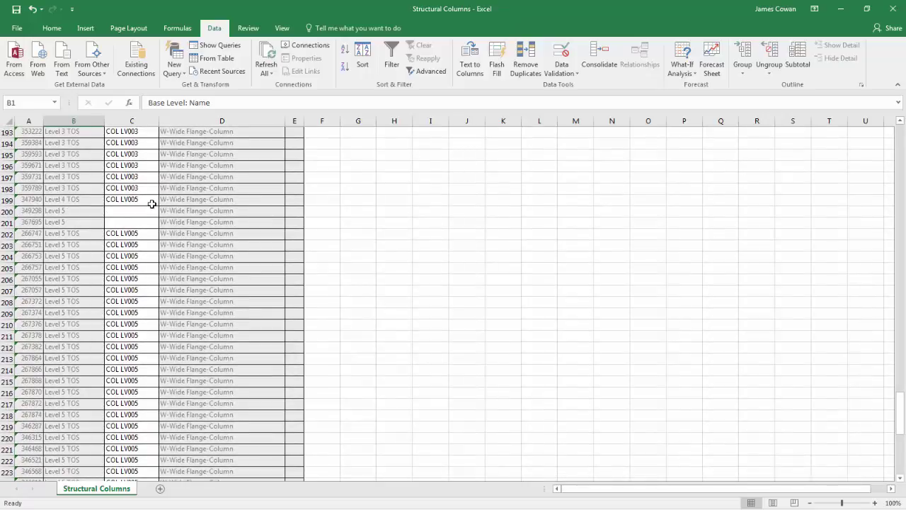
Step: Copy COL LV005 from C199 into the empty cells C200:C201 and C227:C239
left_click(152, 204)
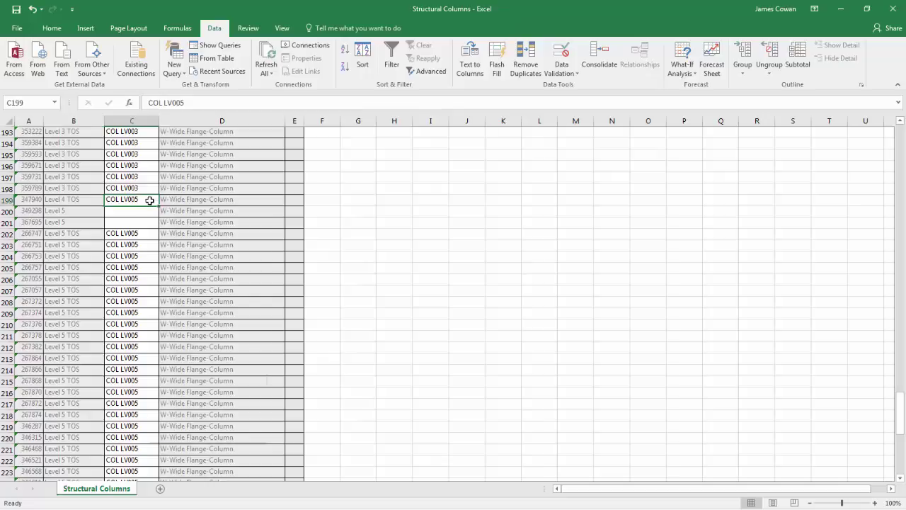
right_click(150, 205)
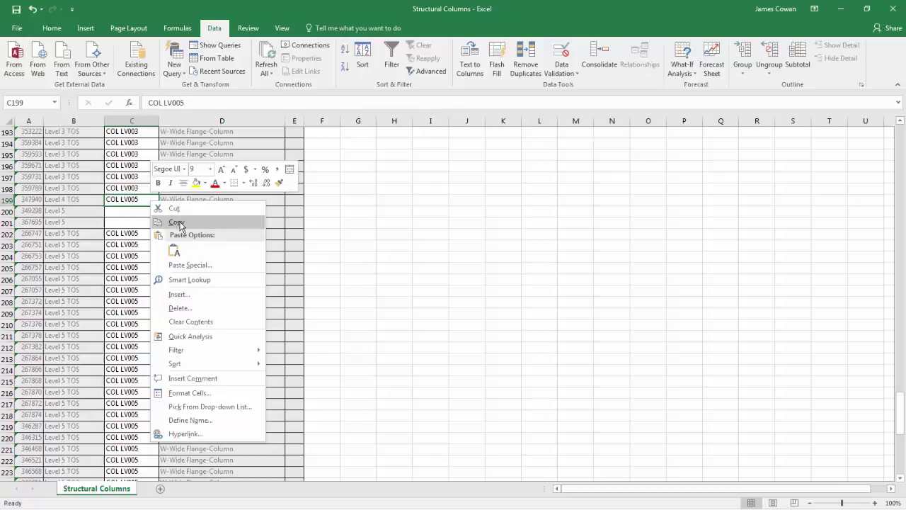
left_click(176, 222)
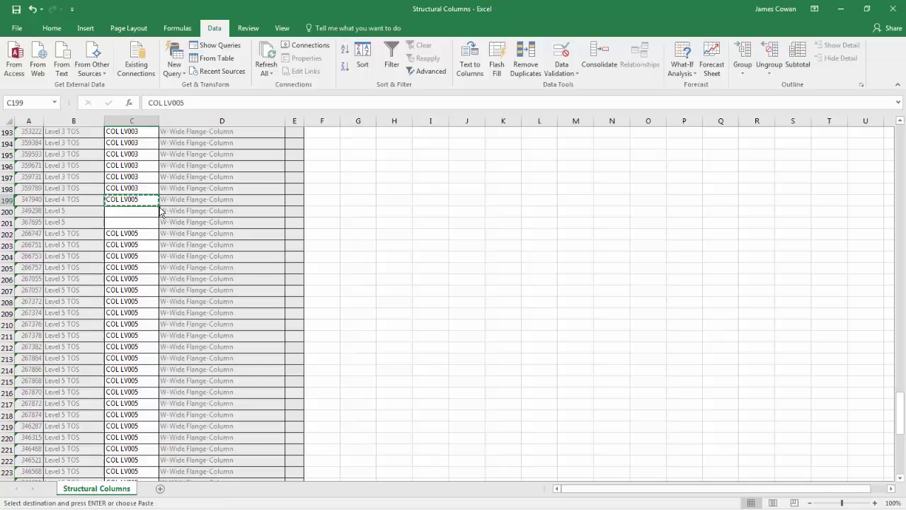
left_click_drag(158, 208, 150, 220)
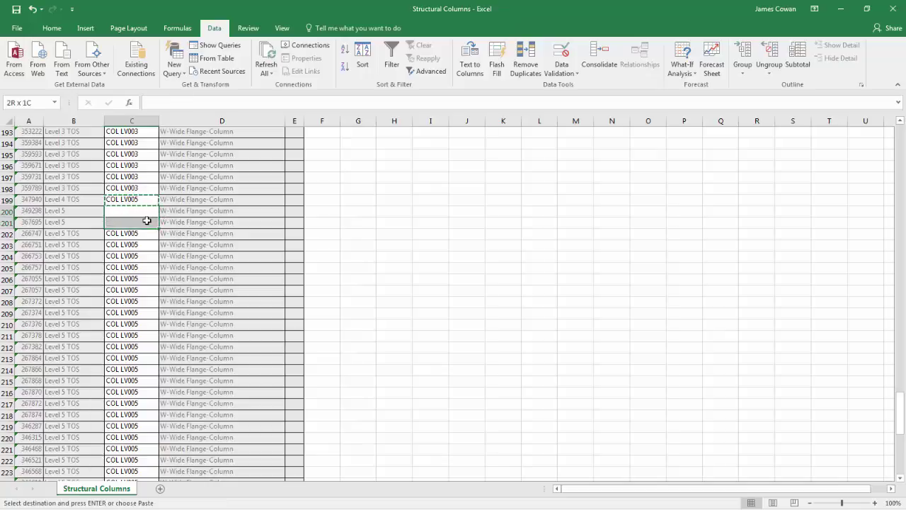
right_click(150, 221)
left_click(172, 270)
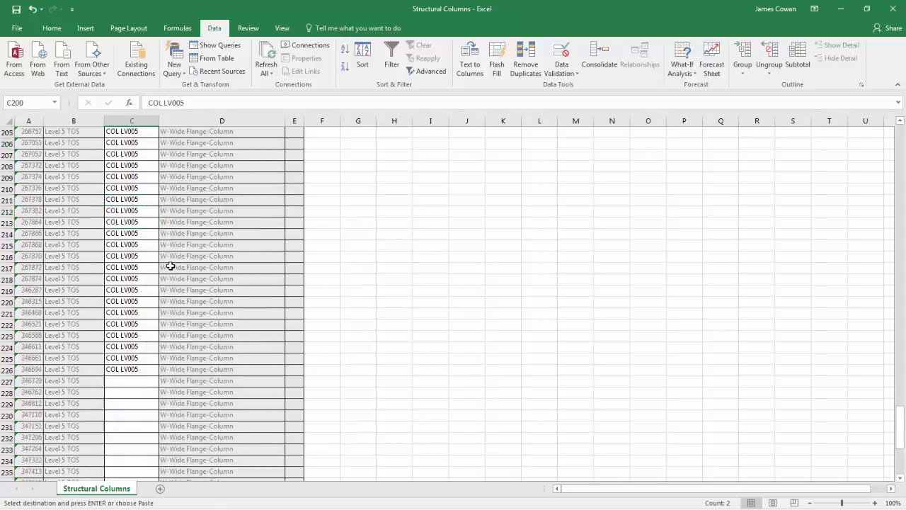
scroll(156, 258, "down", 8)
left_click_drag(140, 250, 137, 381)
right_click(133, 348)
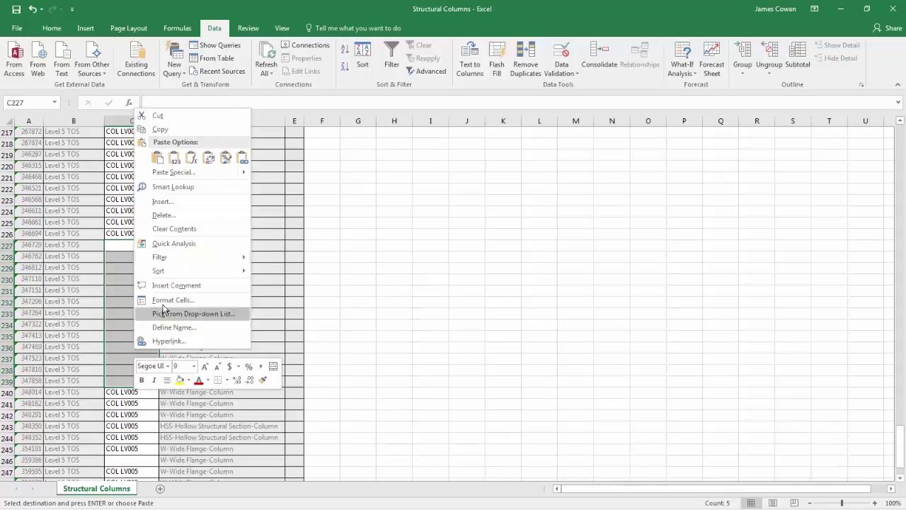
left_click(157, 162)
Step: Paste COL LV005 into C246, end copy mode, and close the workbook
scroll(144, 234, "down", 7)
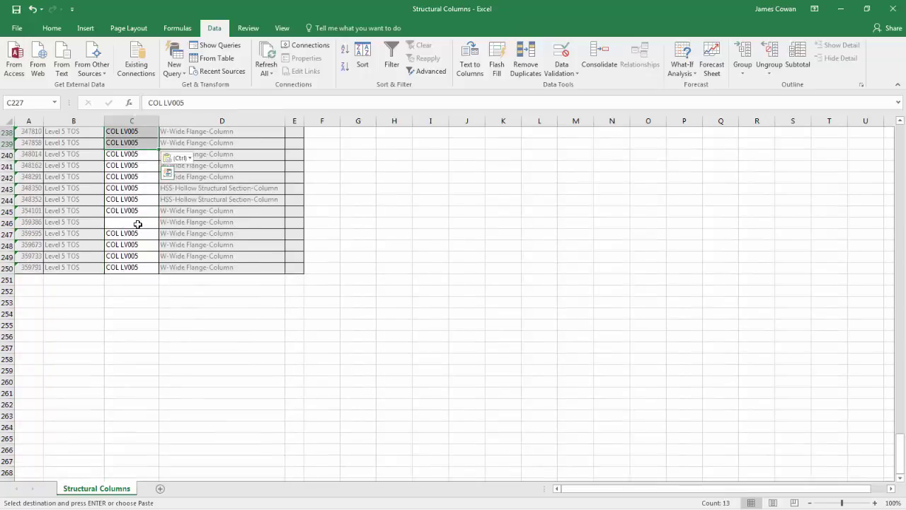
left_click(140, 224)
right_click(140, 223)
left_click(162, 275)
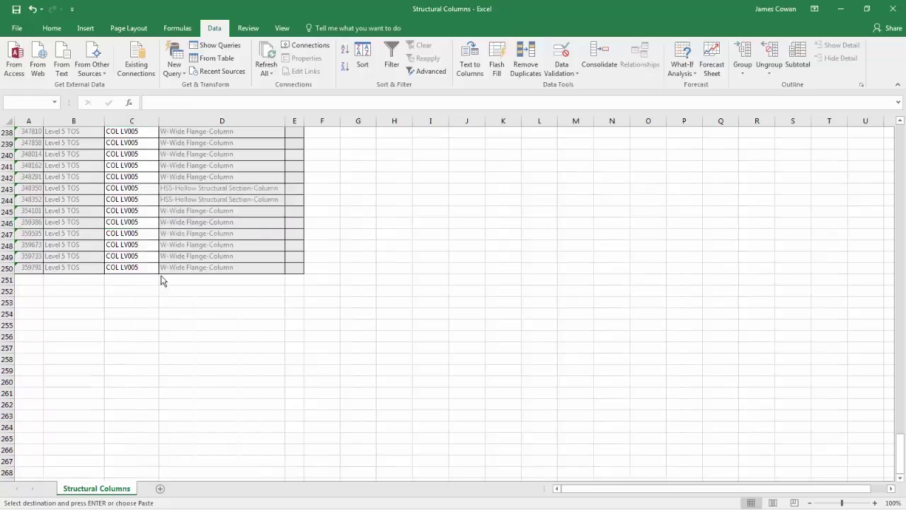
scroll(169, 265, "up", 4)
key("Escape")
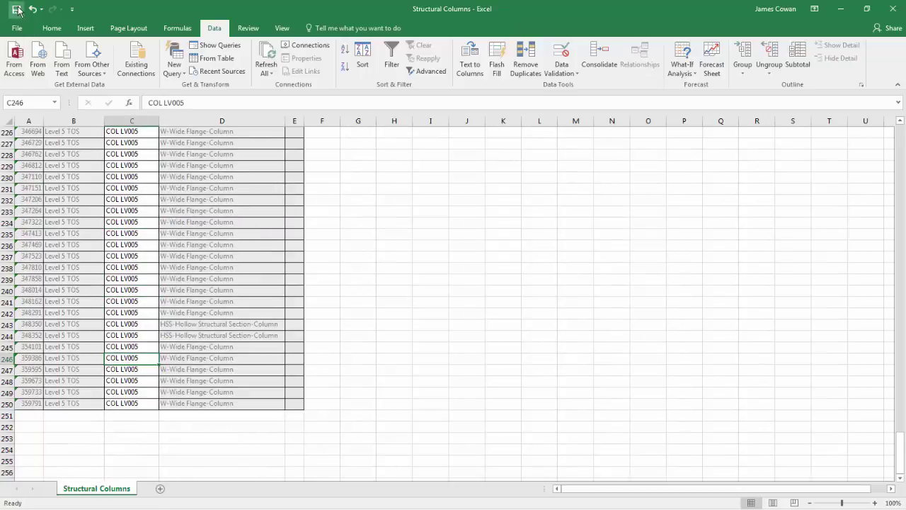
left_click(892, 8)
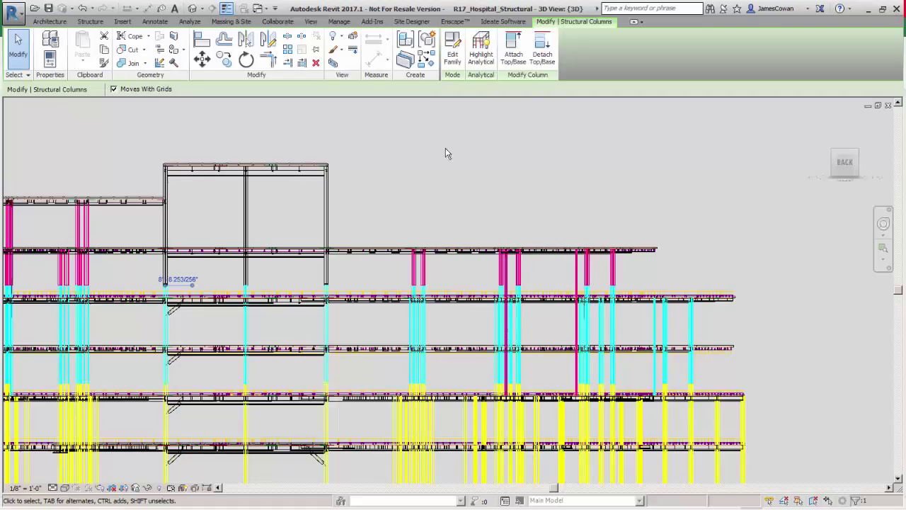
middle_click_drag(446, 152, 506, 189)
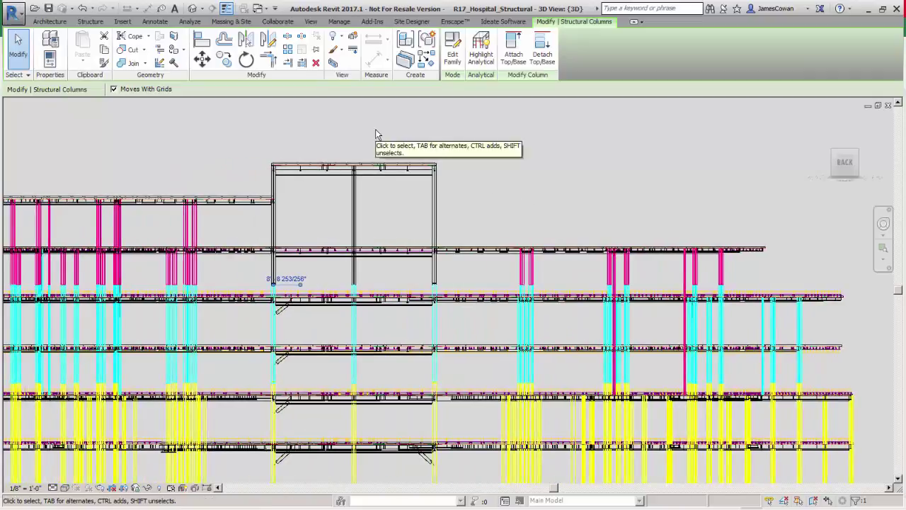
Step: Import Structural Columns.xlsx through BIMLink to update the columns' Task Name values
left_click(501, 21)
left_click(17, 59)
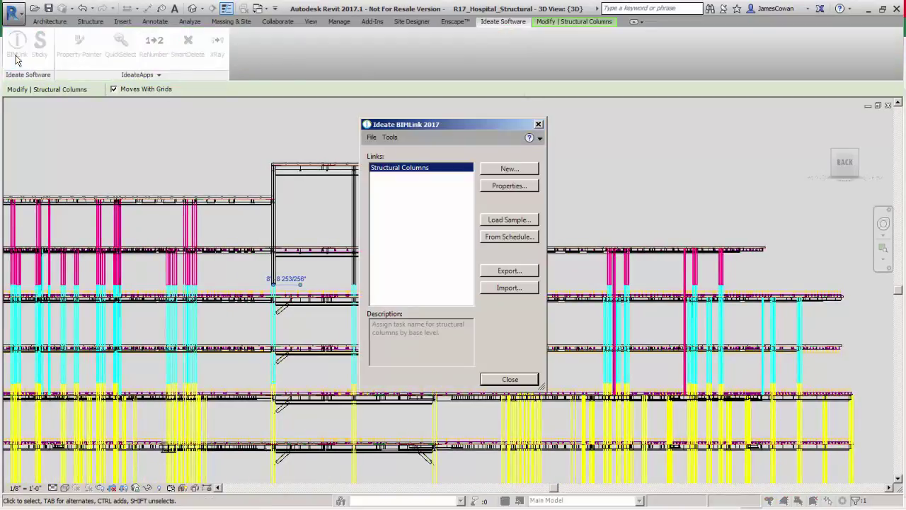
left_click(505, 288)
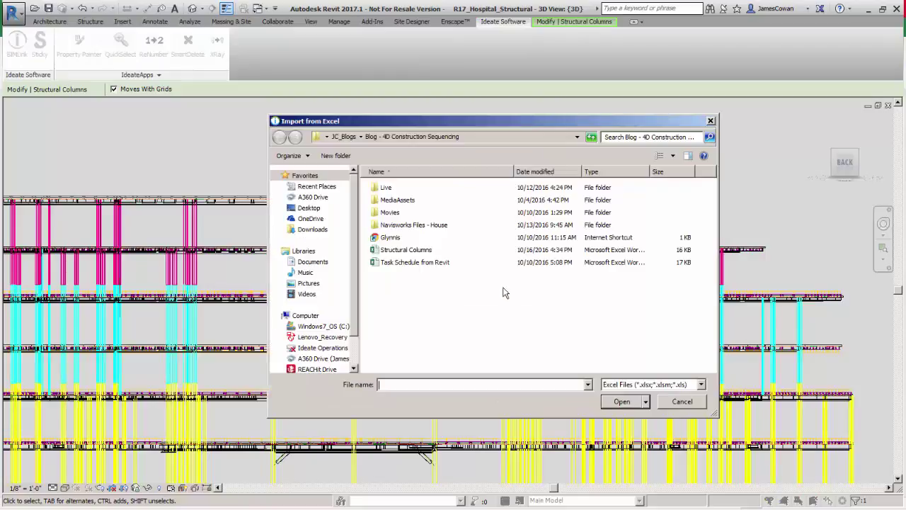
left_click(410, 251)
left_click(620, 402)
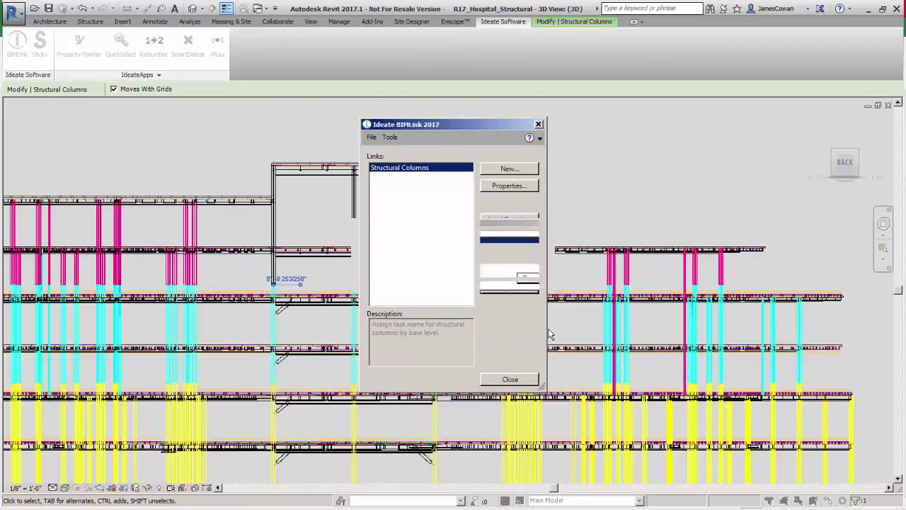
left_click(574, 434)
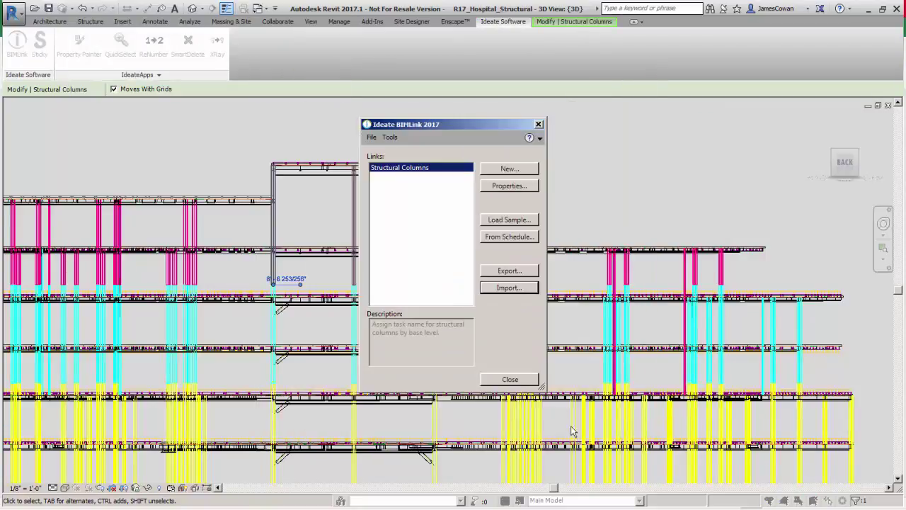
left_click(539, 124)
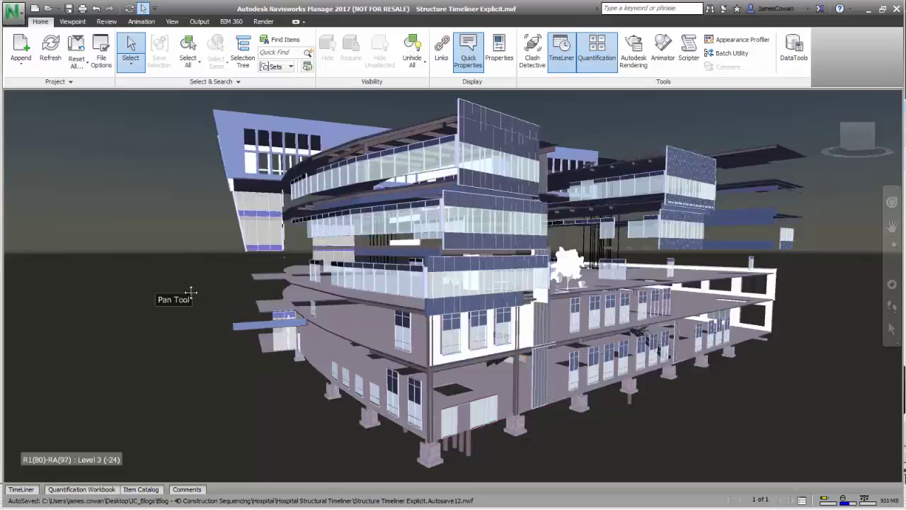
Step: Open TimeLiner and select the Stairs Zone A, B and C tasks
middle_click_drag(188, 299, 217, 282, "shift")
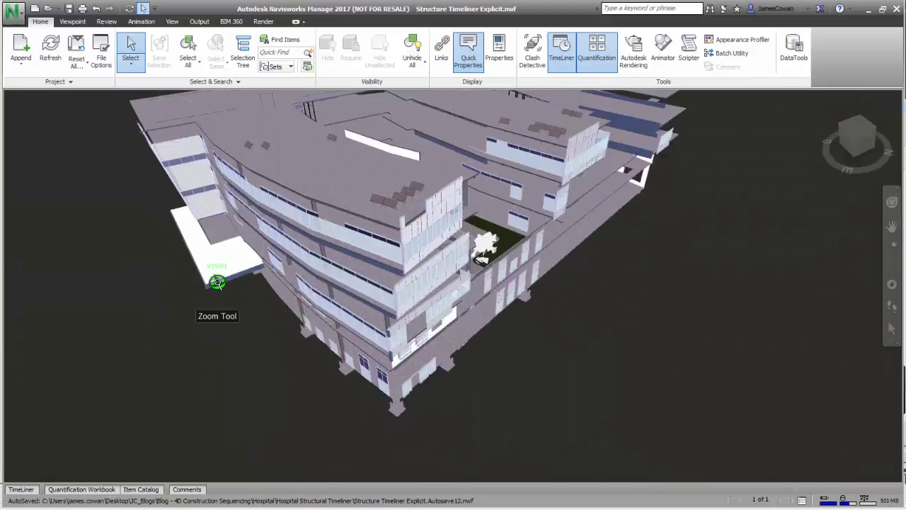
scroll(218, 281, "up", 5)
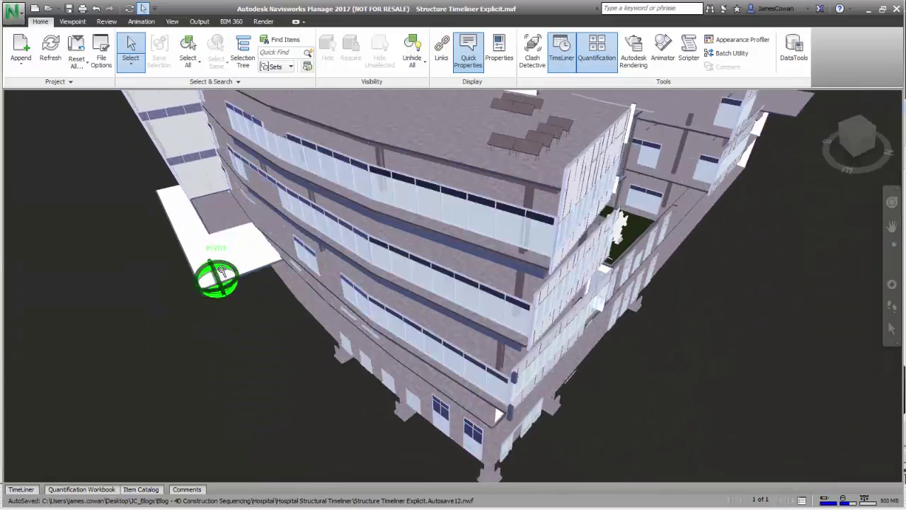
scroll(186, 192, "up", 2)
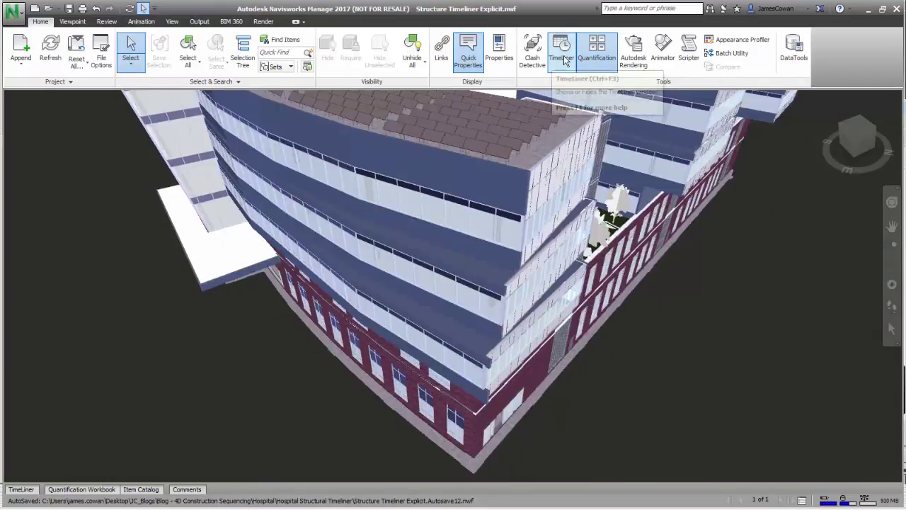
left_click(564, 60)
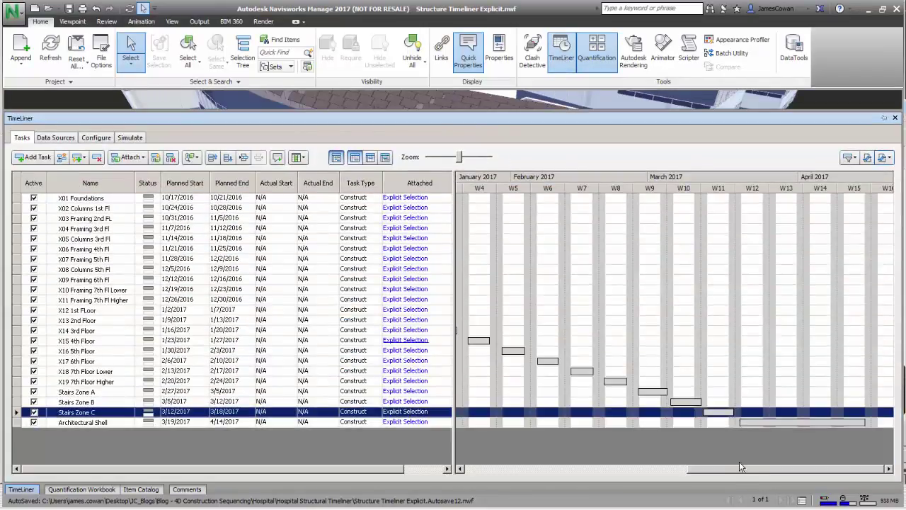
left_click(97, 394)
left_click(103, 402)
left_click(106, 413)
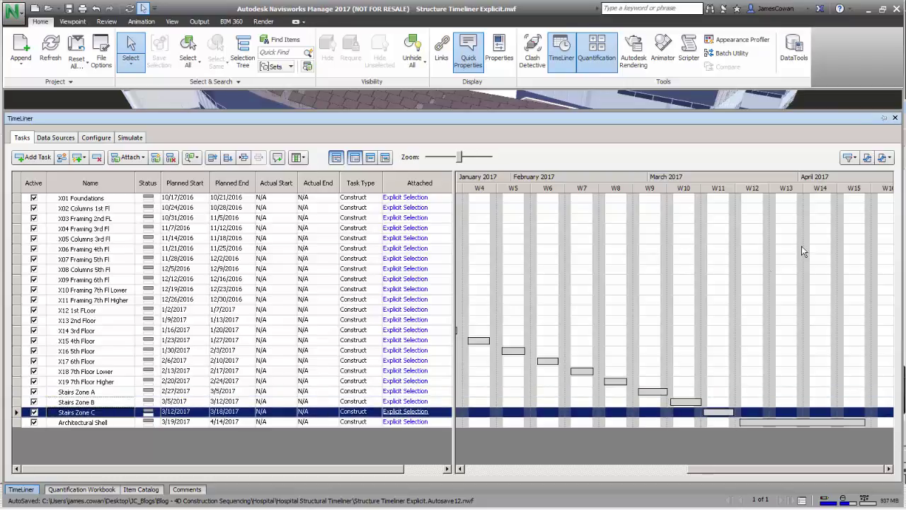
Step: Export the schedule as CSV over 'Timeliner from Navisworks' and minimize Navisworks
left_click(885, 159)
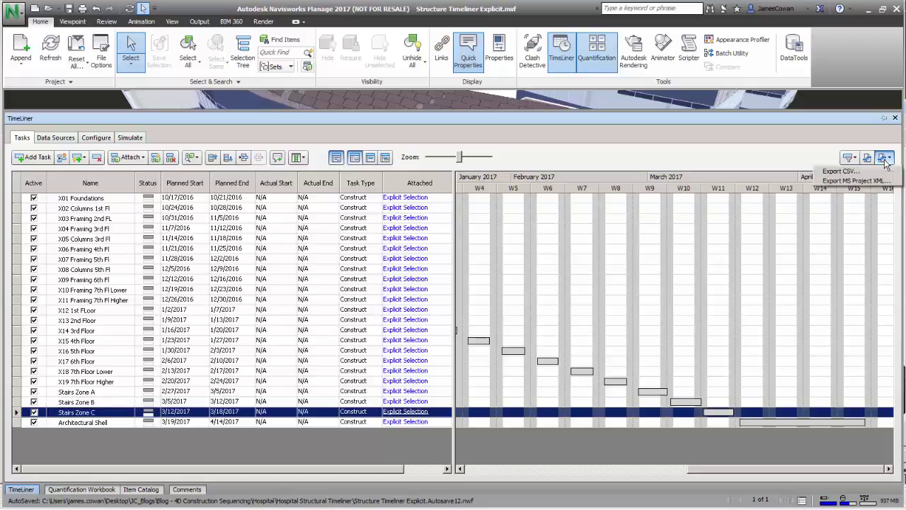
left_click(847, 172)
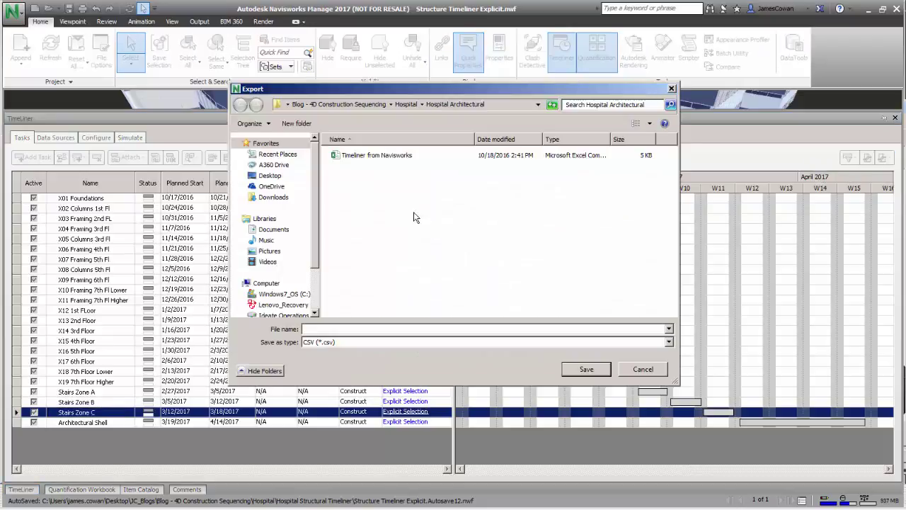
left_click(367, 157)
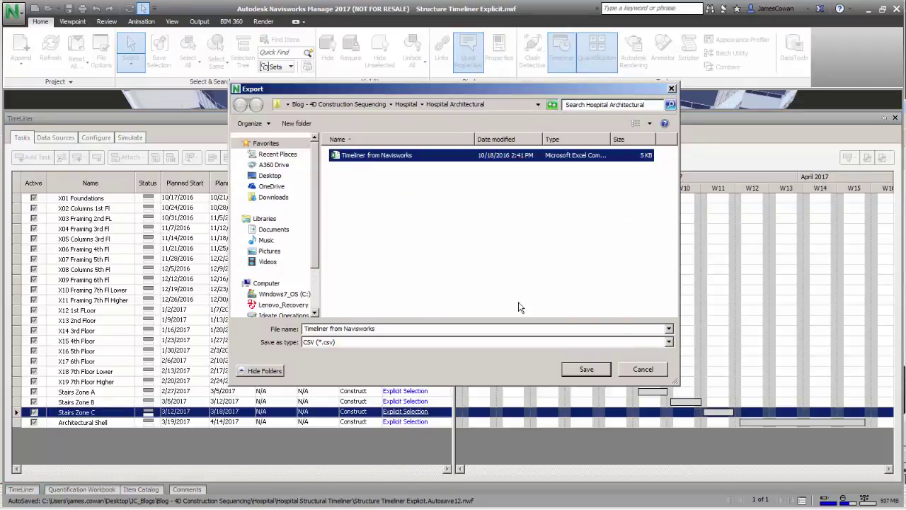
left_click(589, 370)
left_click(498, 301)
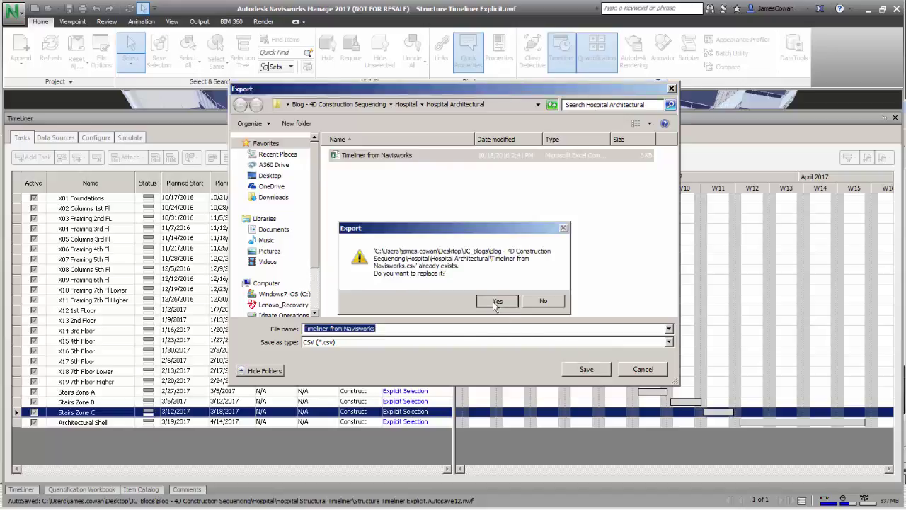
left_click(868, 9)
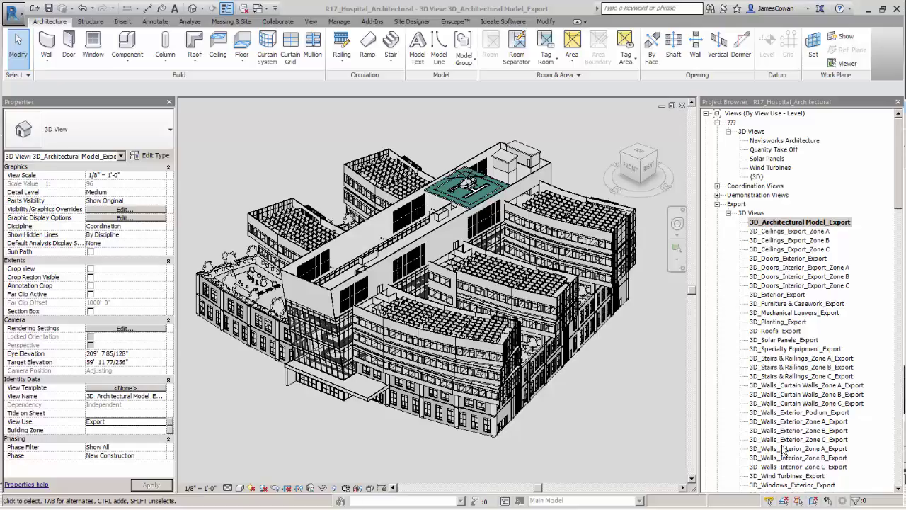
Step: Open the 3D_Stairs & Railings Zone B and Zone C views
scroll(902, 211, "down", 4)
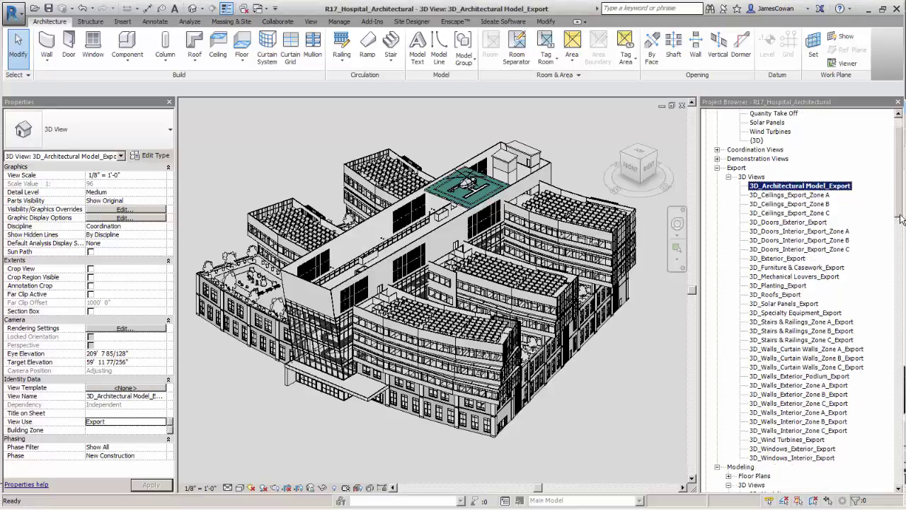
left_click(775, 263)
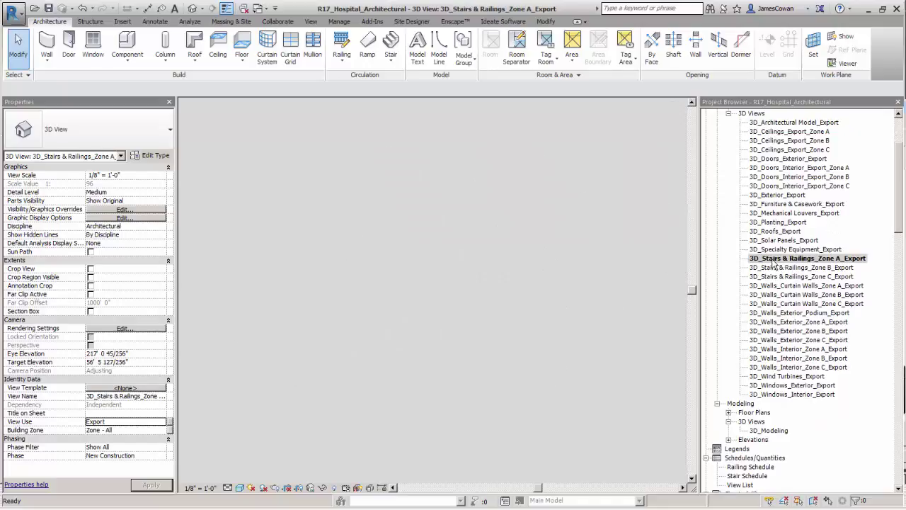
double_click(758, 267)
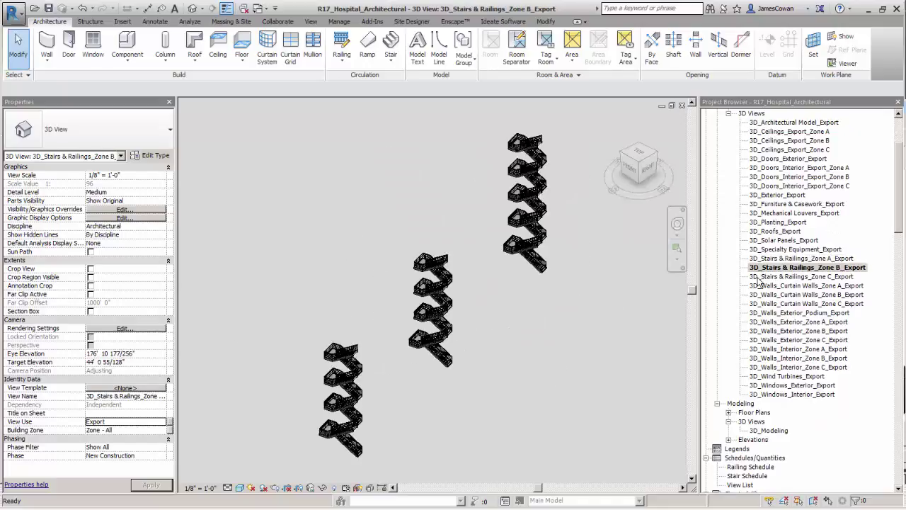
double_click(758, 277)
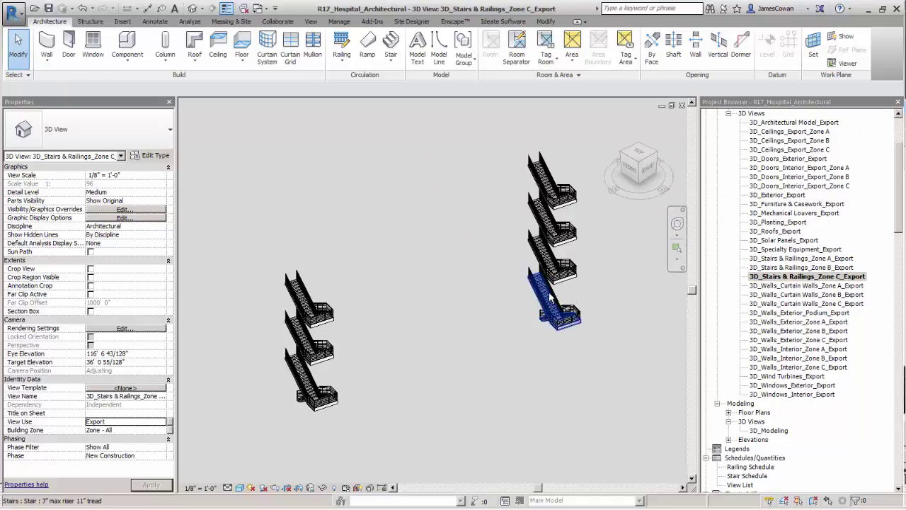
Step: Confirm a stair and its railing show empty Task Name values, then open the Railing Schedule
left_click(550, 298)
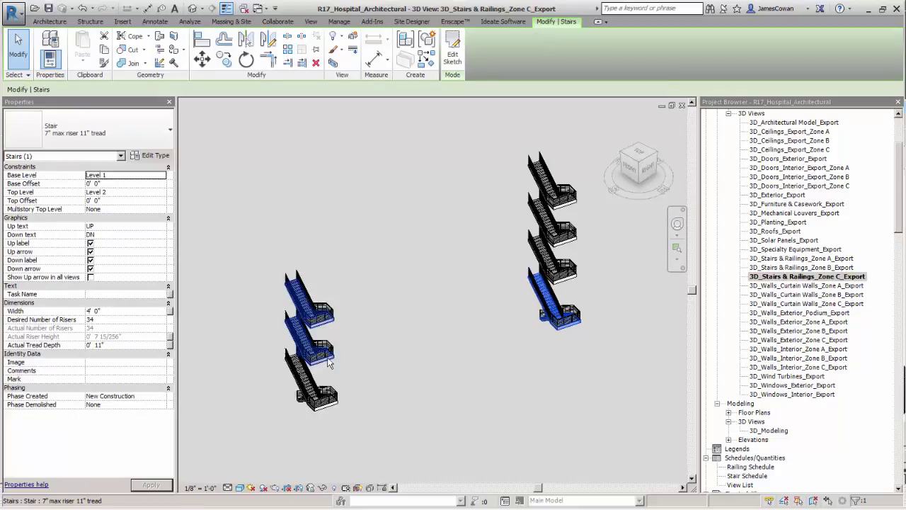
left_click(159, 295)
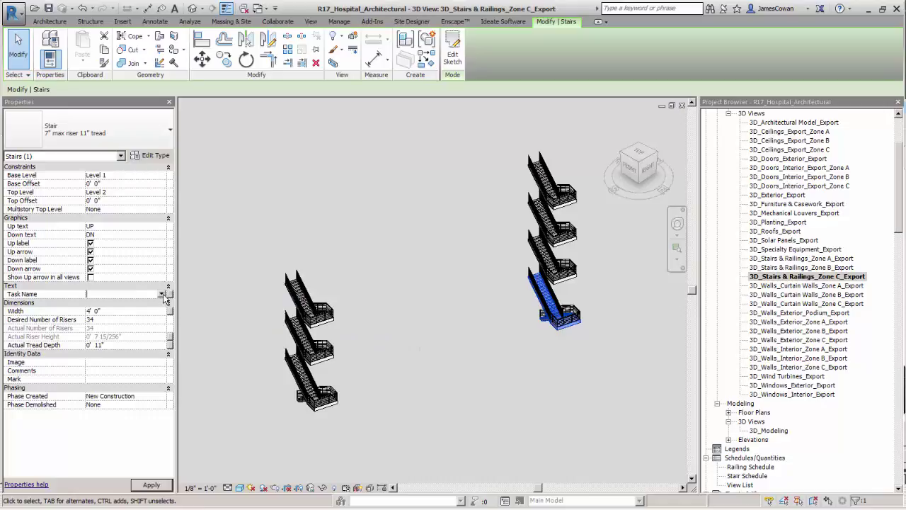
left_click(349, 216)
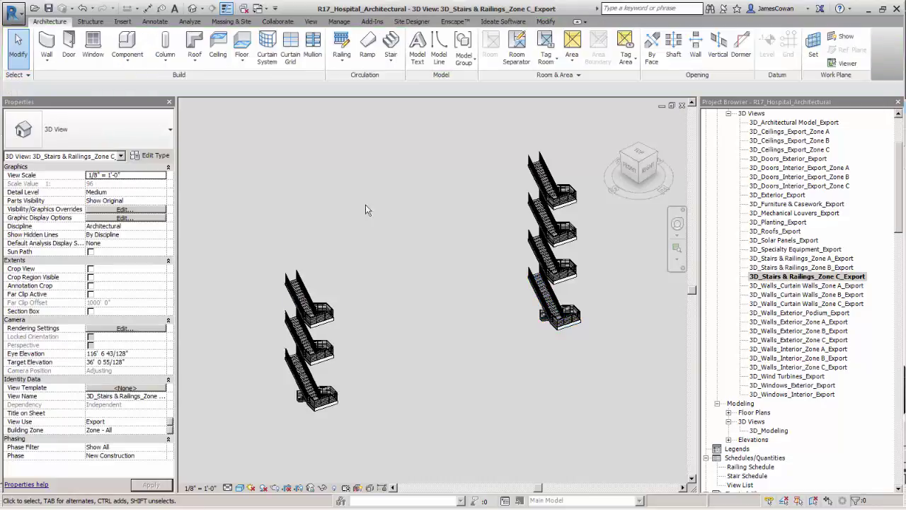
left_click(538, 155)
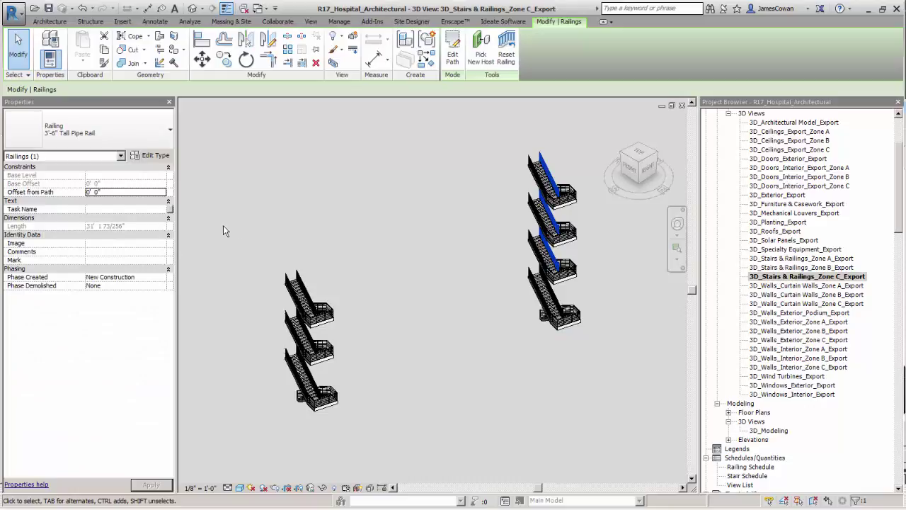
left_click(162, 210)
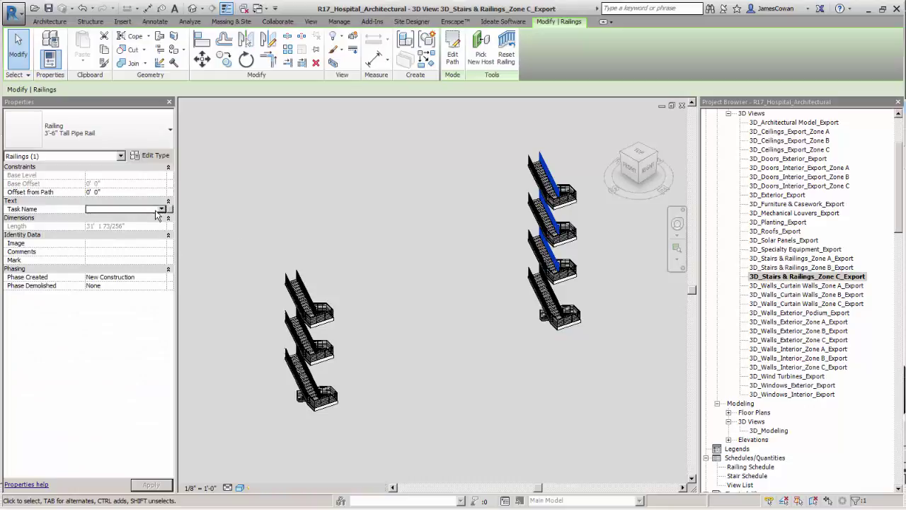
left_click(256, 211)
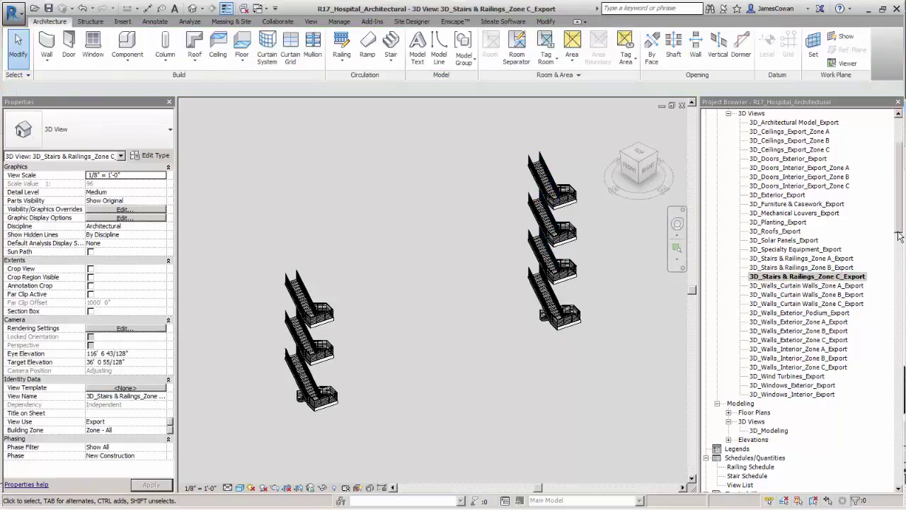
scroll(899, 235, "down", 10)
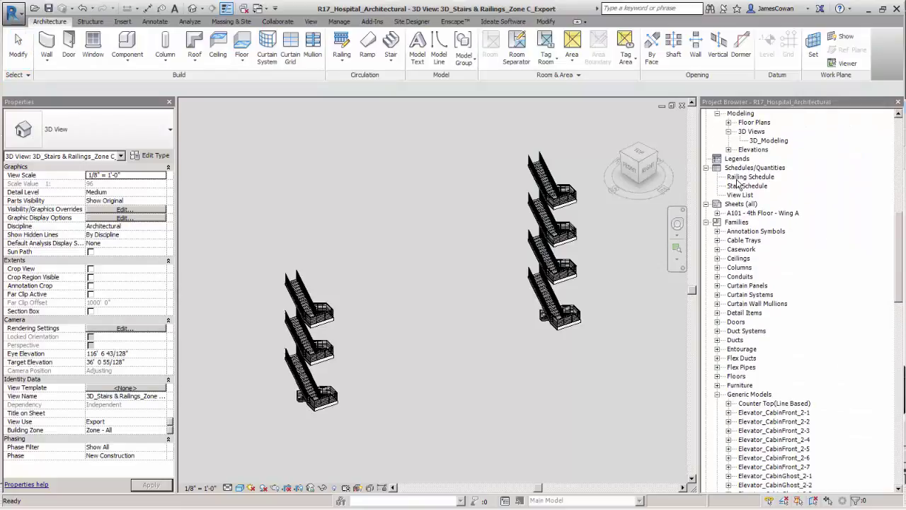
double_click(737, 178)
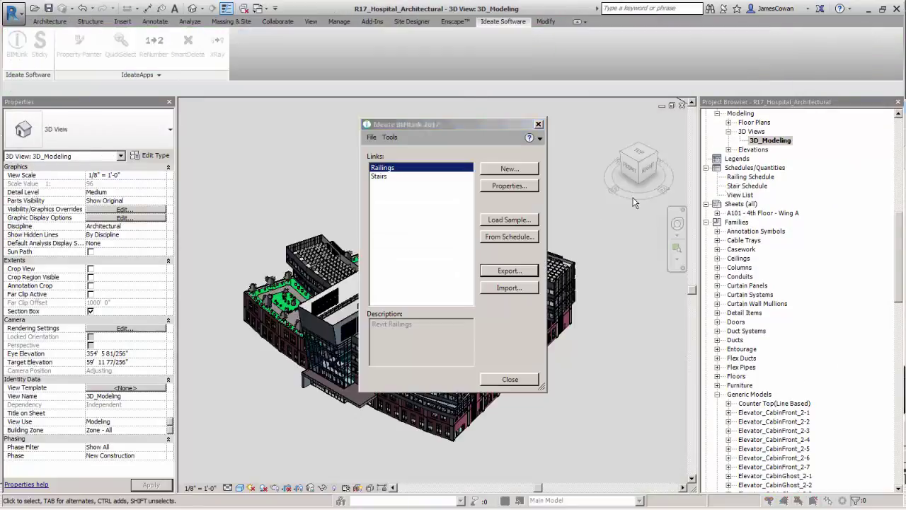
Step: Export the Stairs link with unchanged settings to the workbook 'Stairs from Revit Model'
left_click(382, 175)
left_click(507, 187)
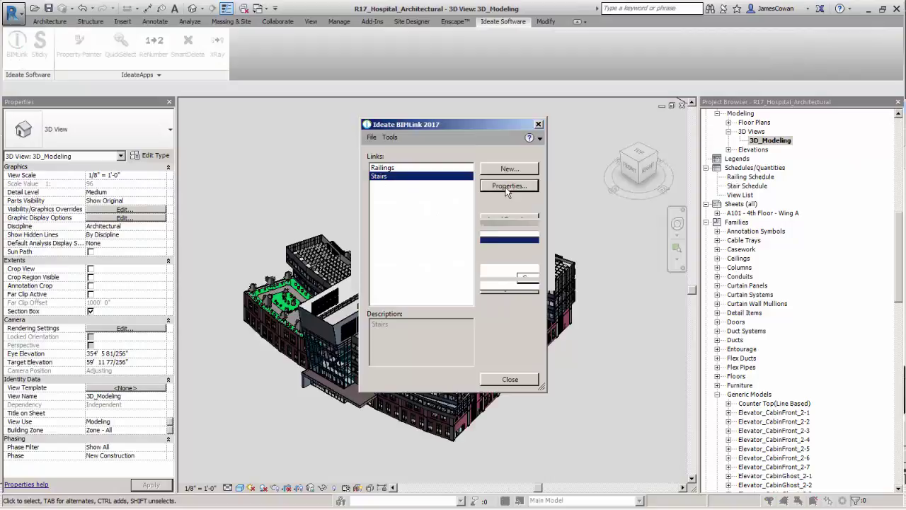
left_click(657, 438)
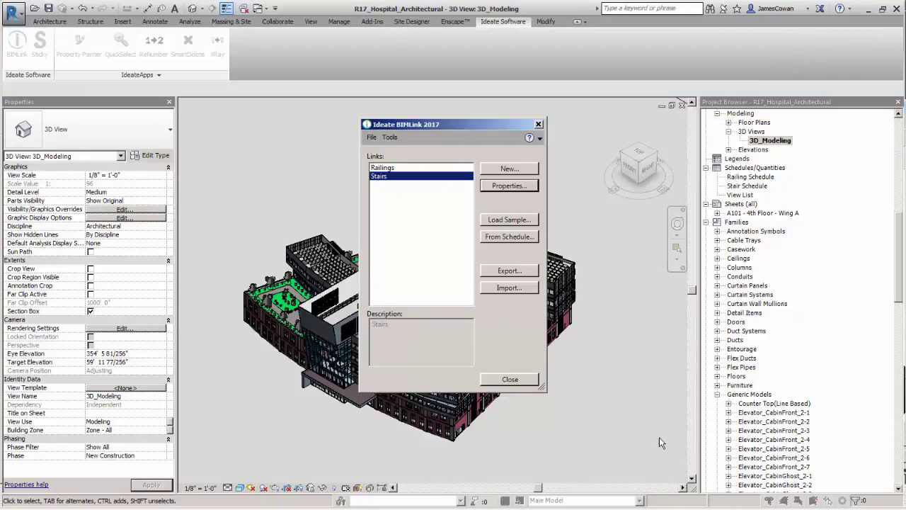
left_click(507, 272)
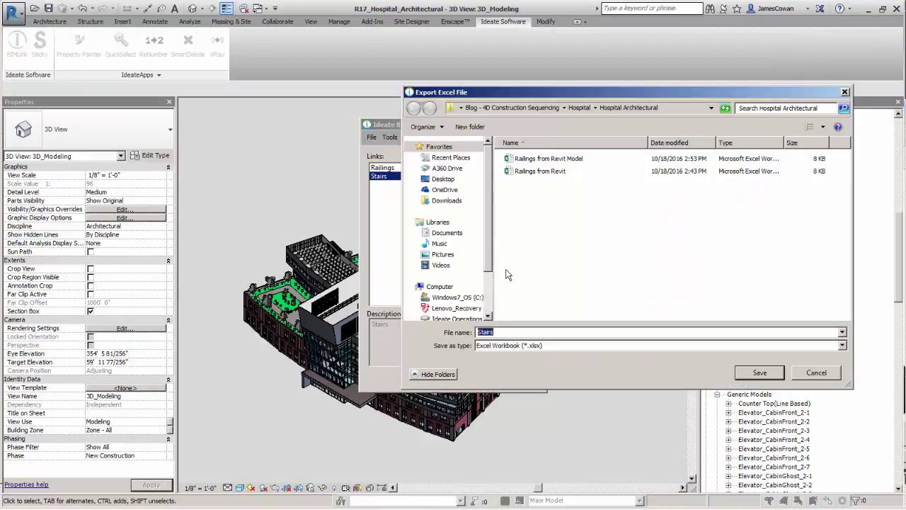
left_click(508, 332)
type("fi")
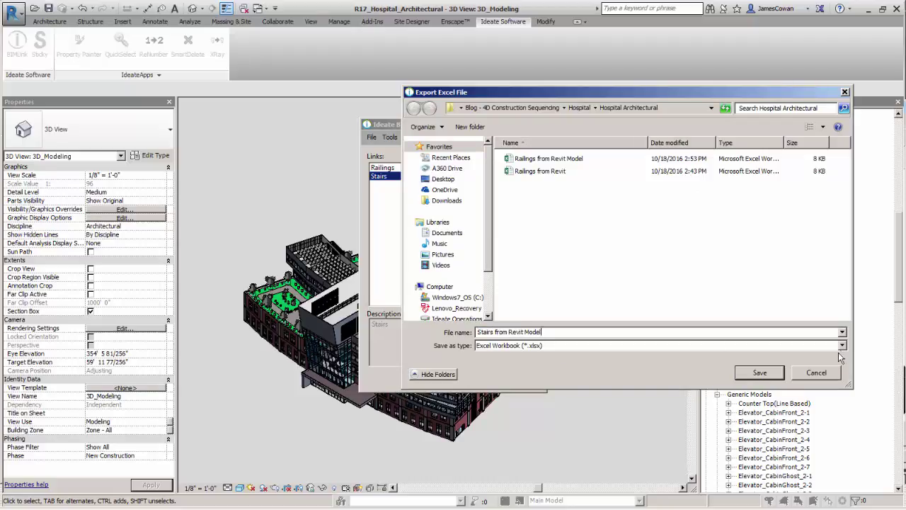
left_click(760, 373)
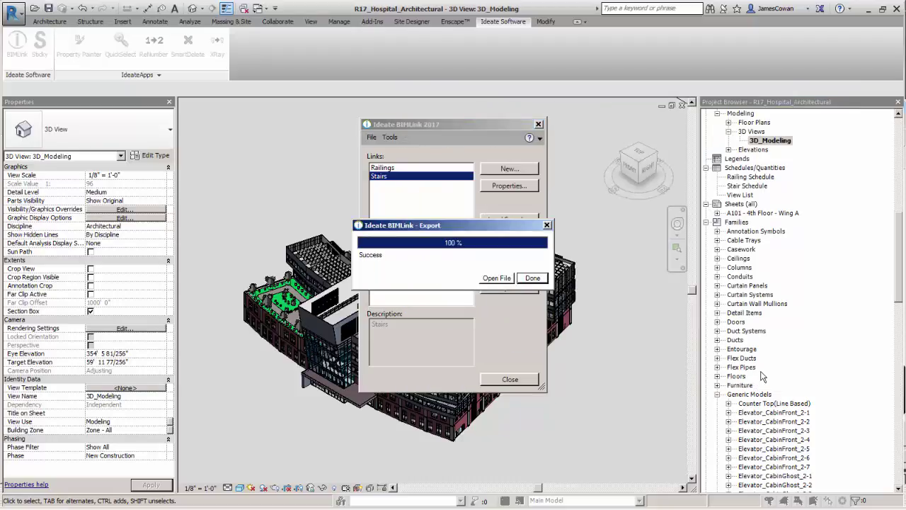
Step: Copy the Stairs Zone A, B and C task names (B21:B23) from the Timeliner CSV and close it unsaved
left_click(499, 279)
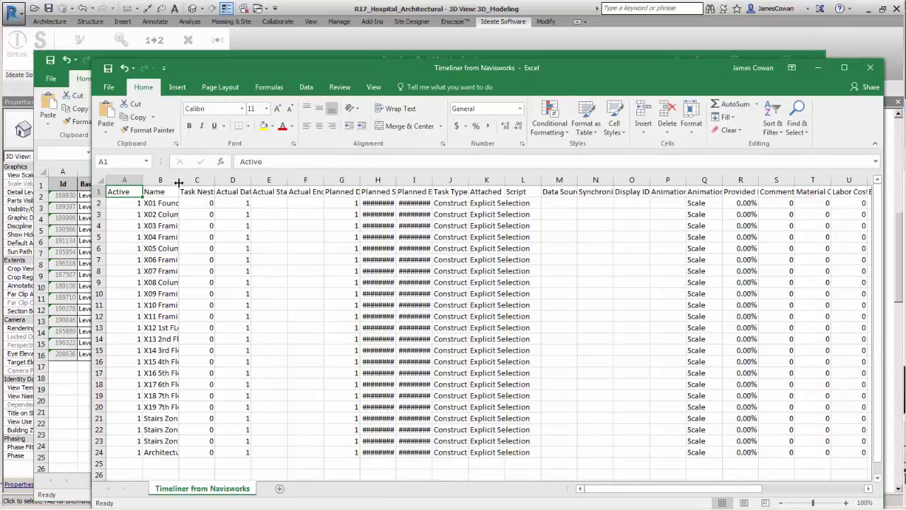
left_click_drag(180, 182, 242, 181)
scroll(238, 271, "down", 4)
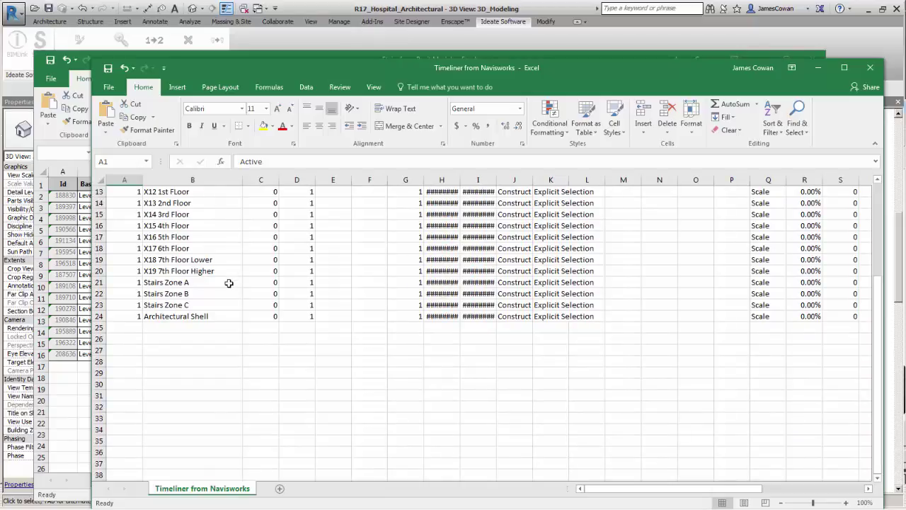
left_click(228, 283)
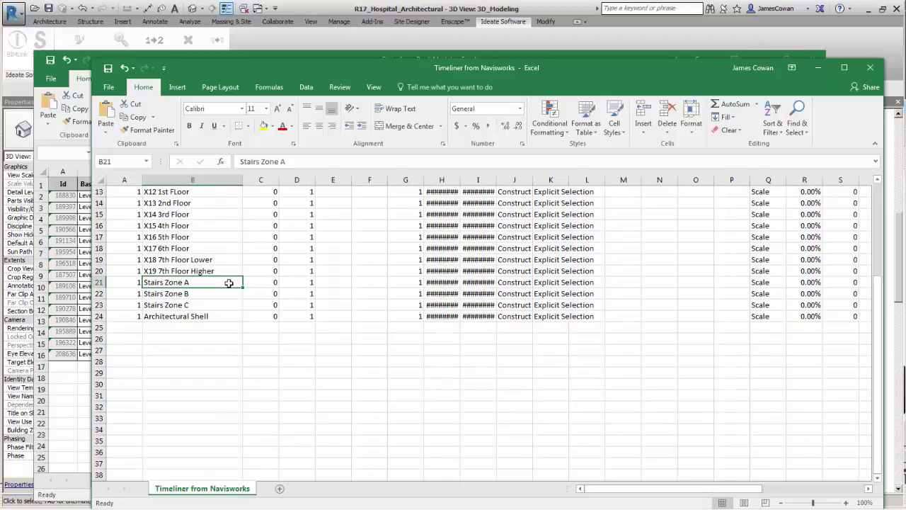
left_click_drag(227, 293, 228, 305)
right_click(229, 304)
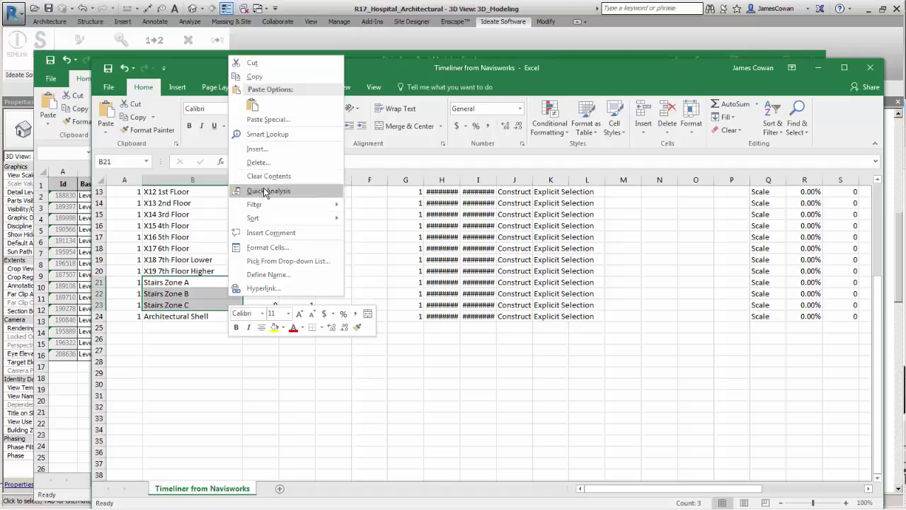
left_click(254, 77)
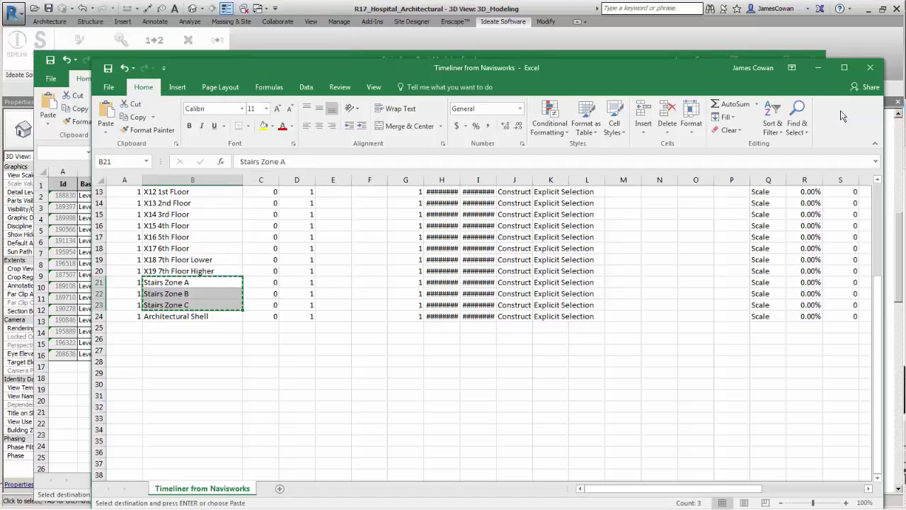
left_click(870, 67)
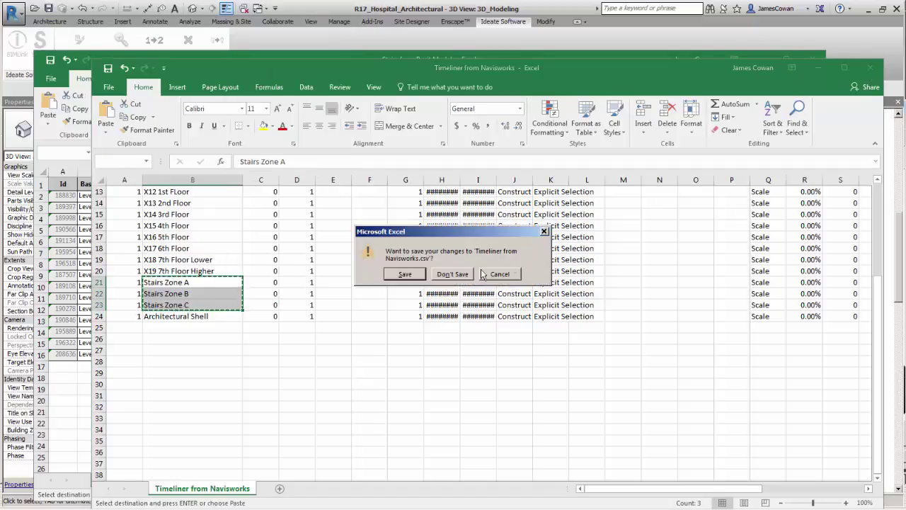
left_click(452, 274)
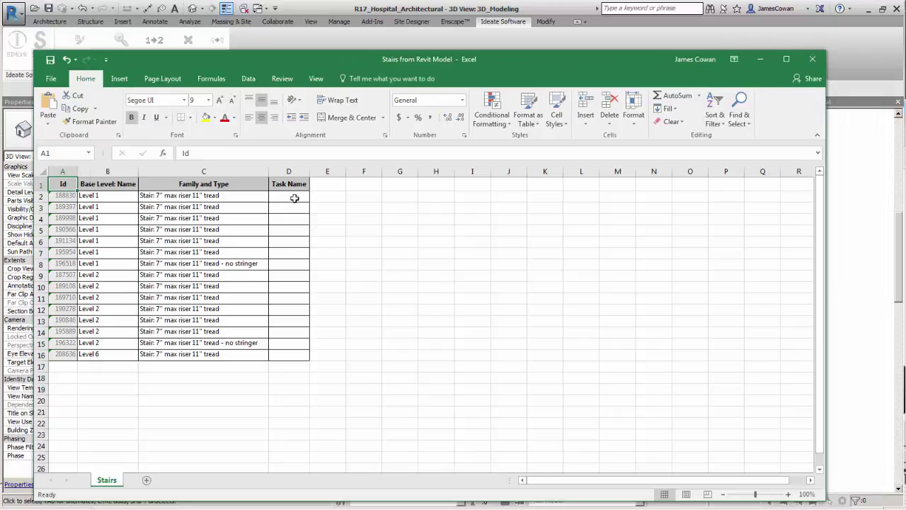
Step: Paste the three zone names as text into the Stairs sheet's Task Name column starting at D2
left_click_drag(294, 198, 295, 354)
right_click(296, 356)
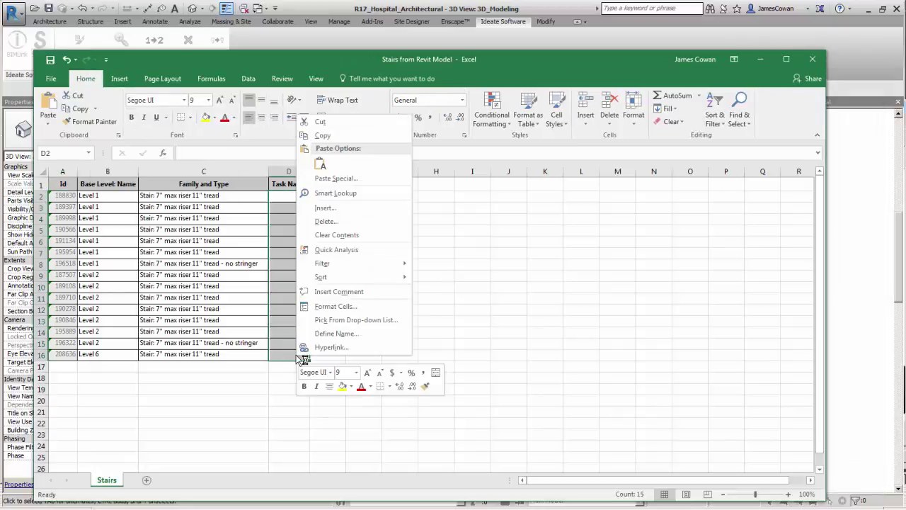
left_click(322, 181)
key("Down")
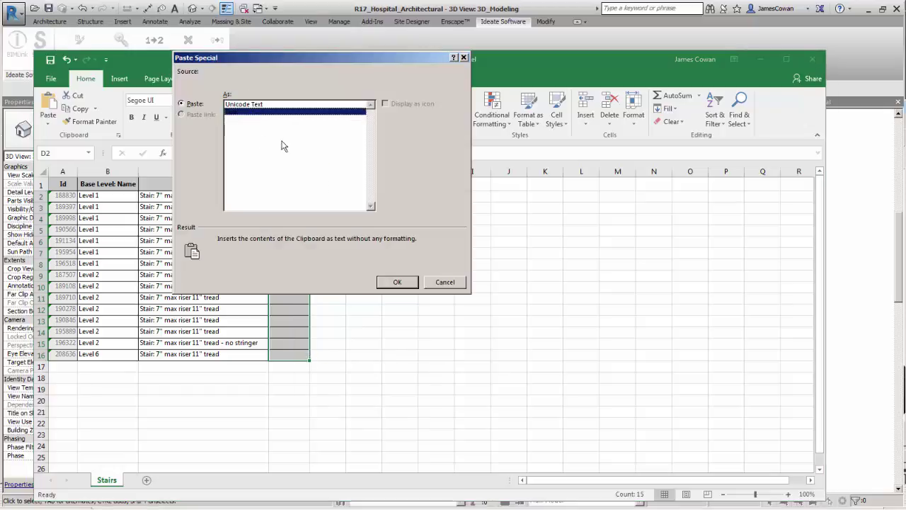
left_click(397, 281)
left_click(428, 286)
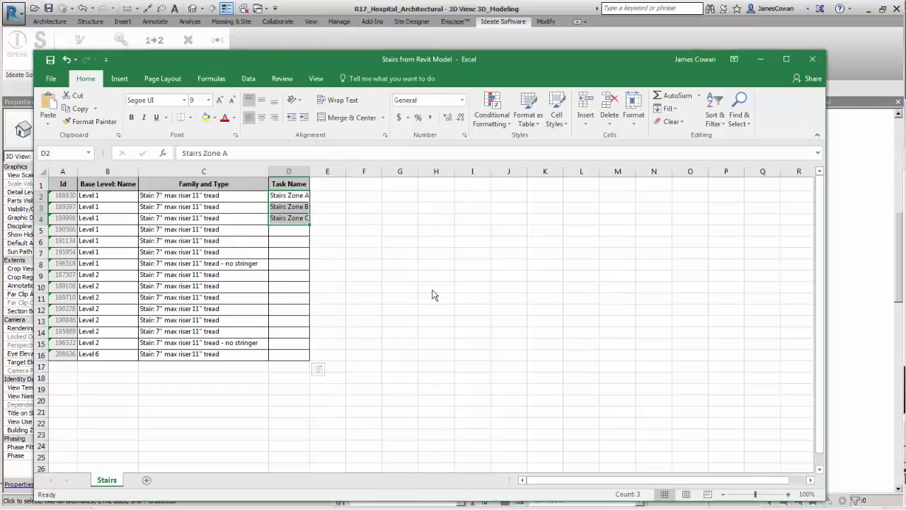
Step: Widen column D, fill the zone pattern down to D16, and save the workbook
left_click_drag(309, 172, 338, 172)
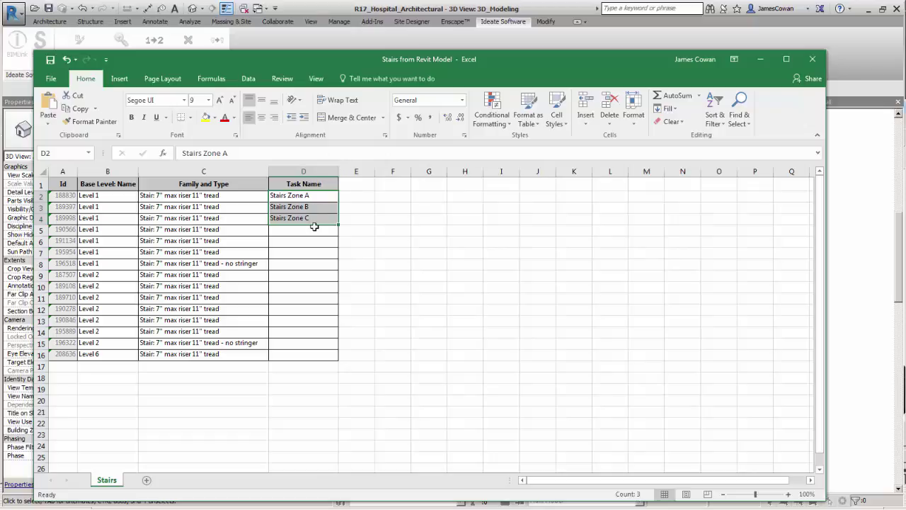
left_click_drag(343, 229, 347, 358)
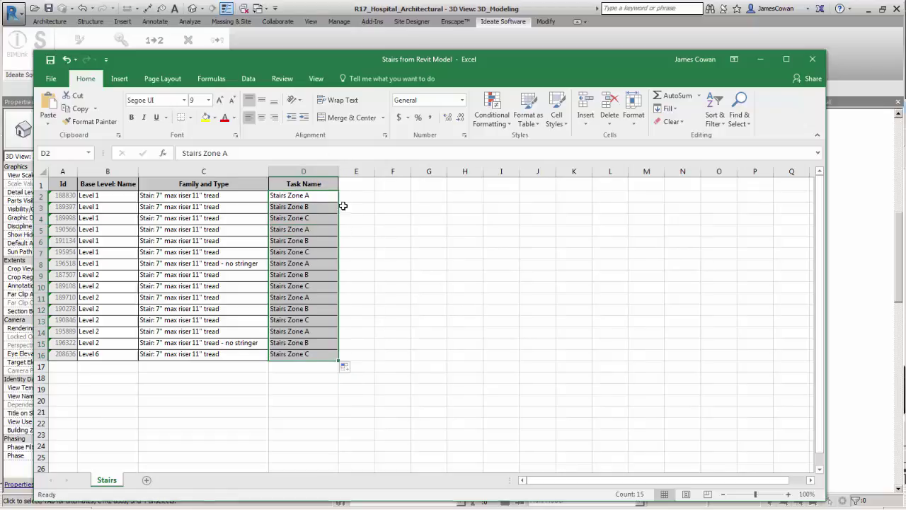
left_click(50, 60)
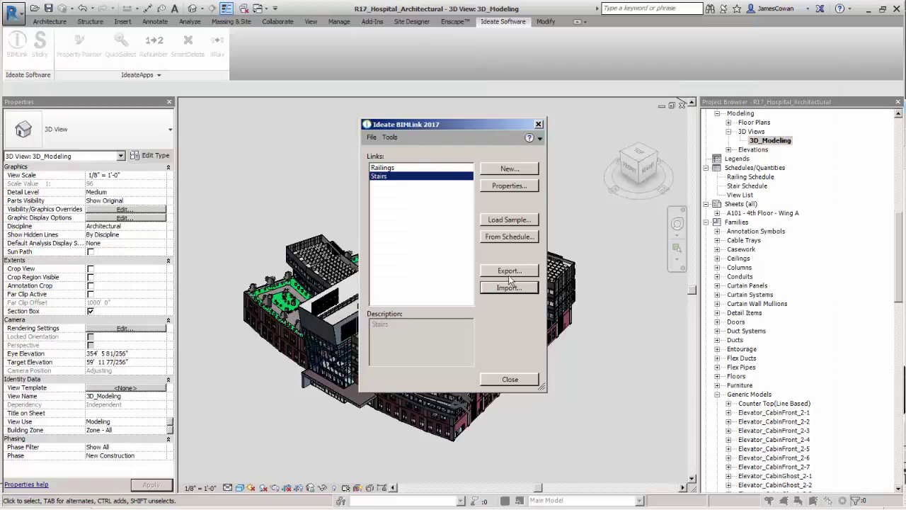
Step: Import the Railings from Revit Model workbook's Task Name values into the model with BIMLink
left_click(394, 168)
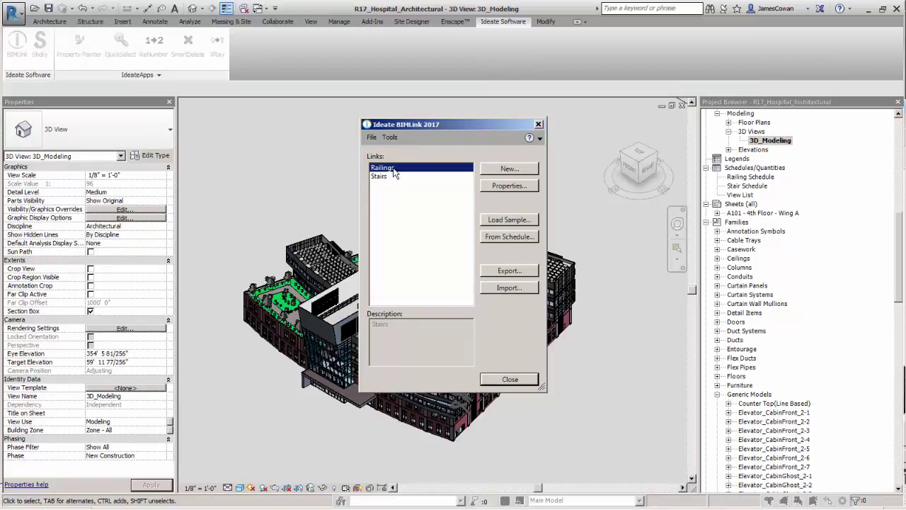
left_click(506, 286)
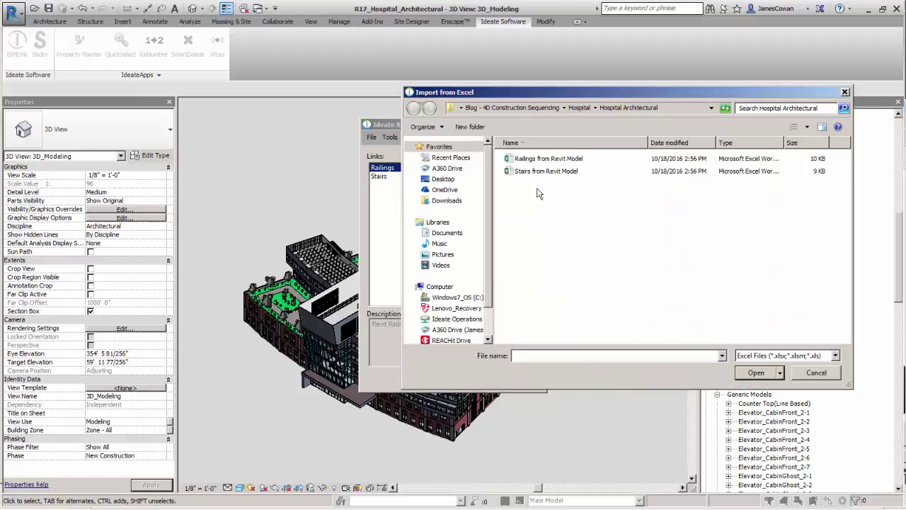
left_click(544, 160)
left_click(757, 373)
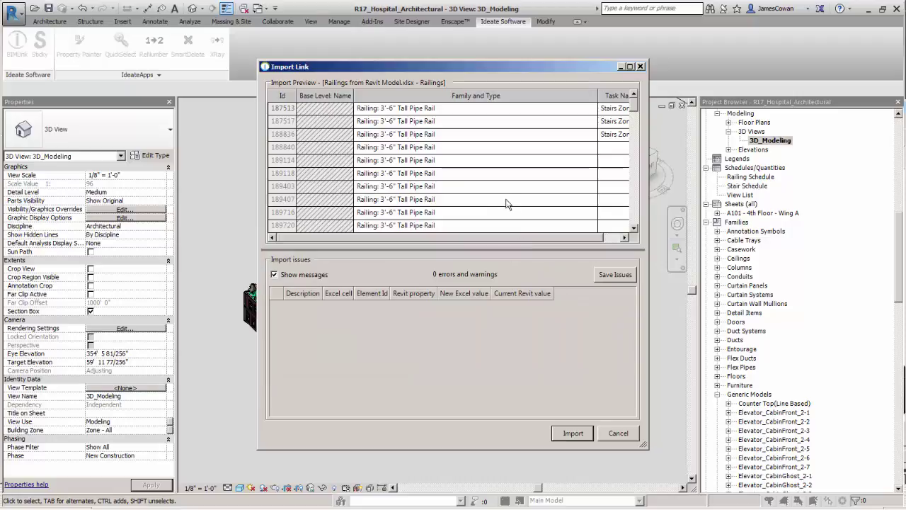
left_click(573, 433)
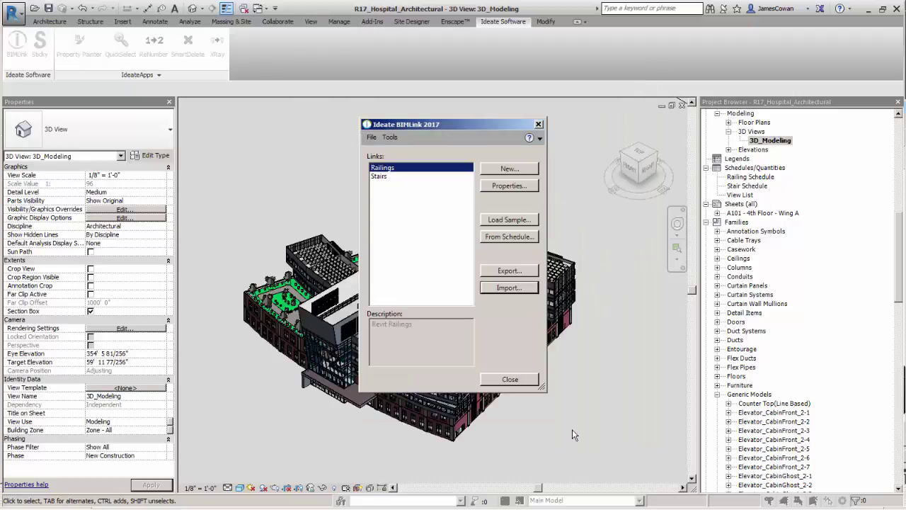
Step: Import the Stairs from Revit Model workbook's Task Name values, then close BIMLink
left_click(507, 287)
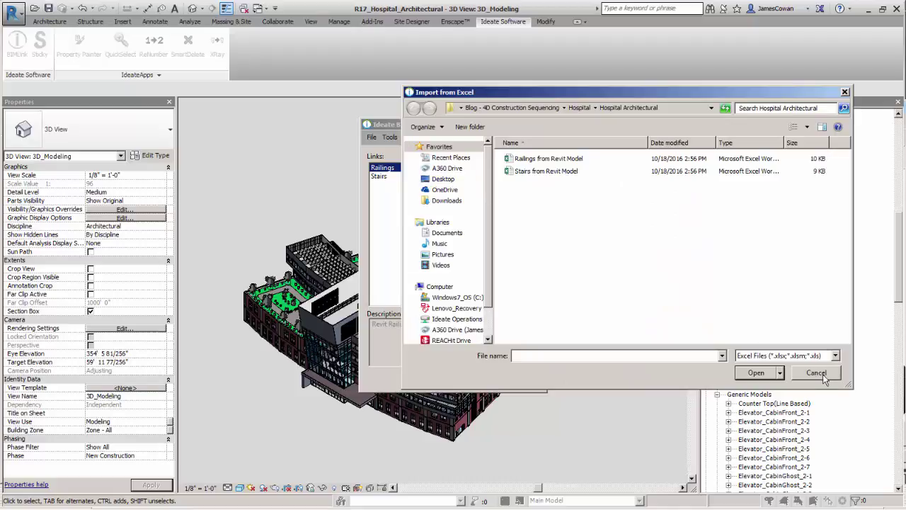
left_click(820, 375)
left_click(383, 177)
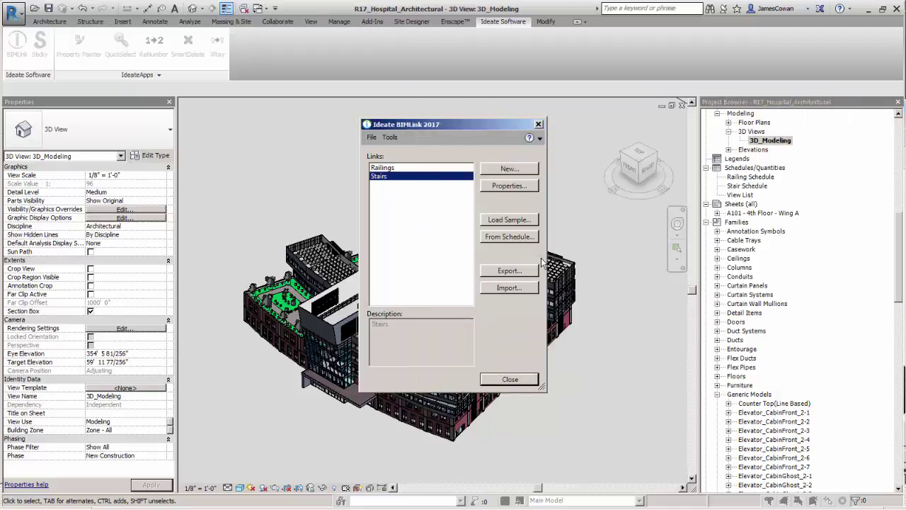
left_click(509, 286)
left_click(523, 173)
left_click(755, 372)
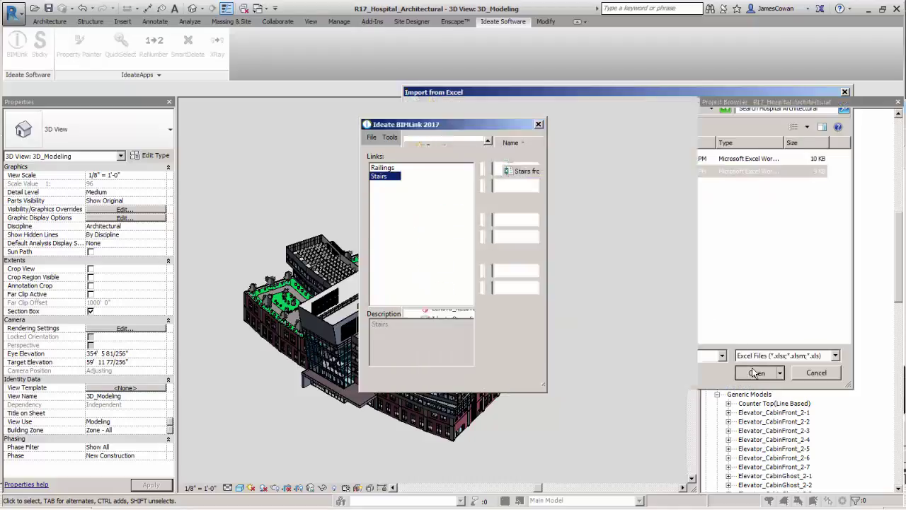
left_click(594, 433)
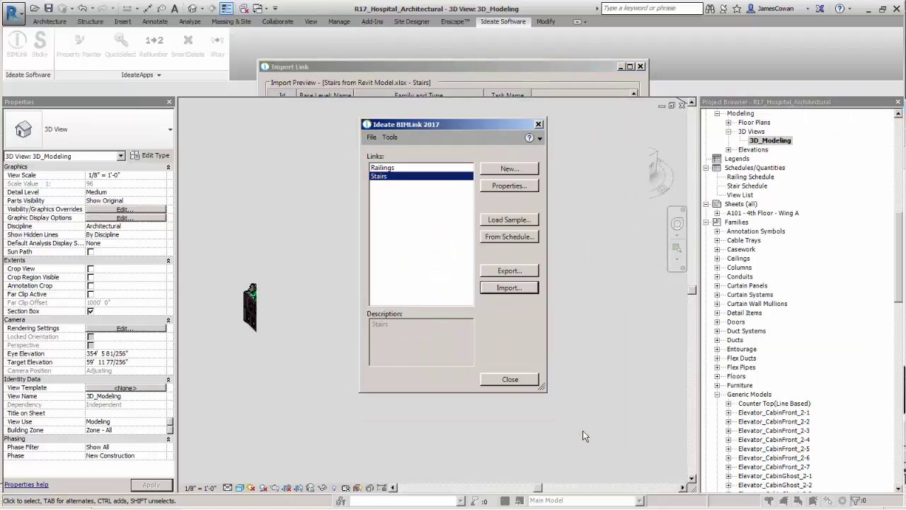
left_click(514, 380)
Step: Open the 3D_Stairs & Railings_Zone A_Export view and window-select all its stairs and railings
scroll(781, 347, "up", 15)
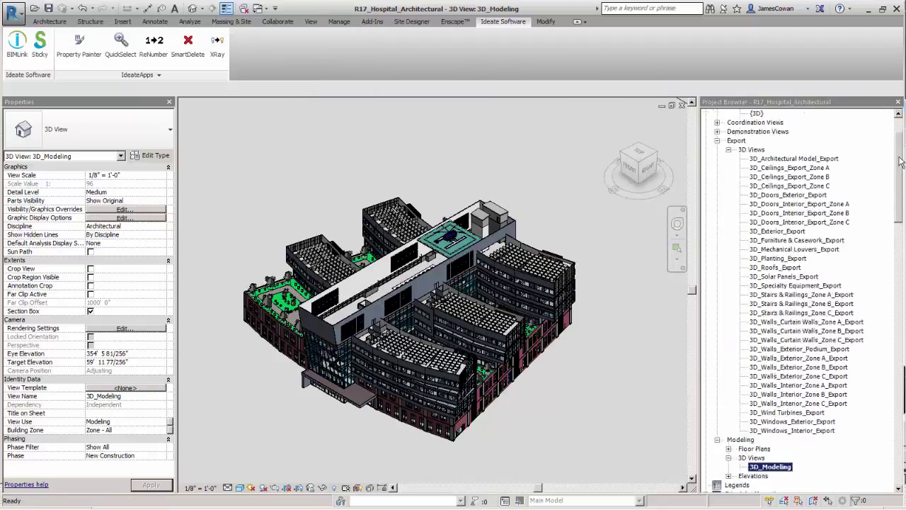
double_click(766, 358)
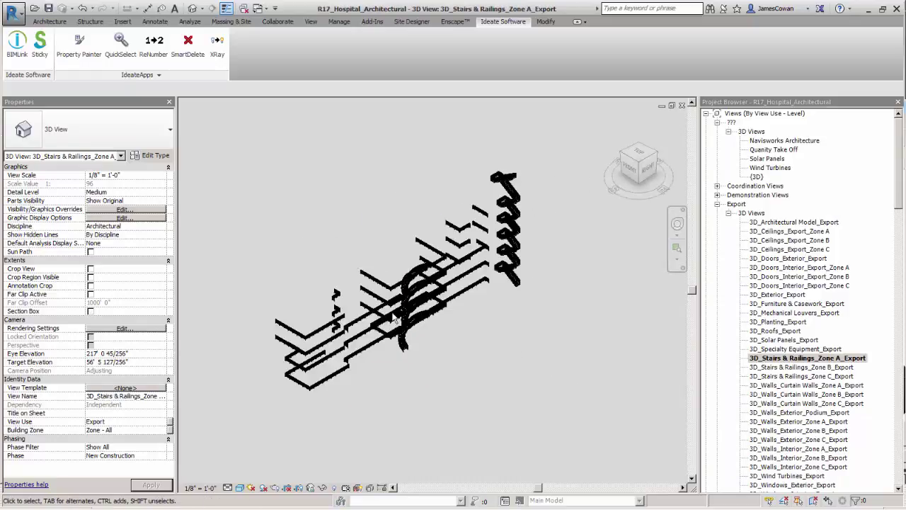
mouse_move(216, 130)
left_mouse_down()
mouse_move(542, 284)
mouse_move(565, 416)
left_mouse_up()
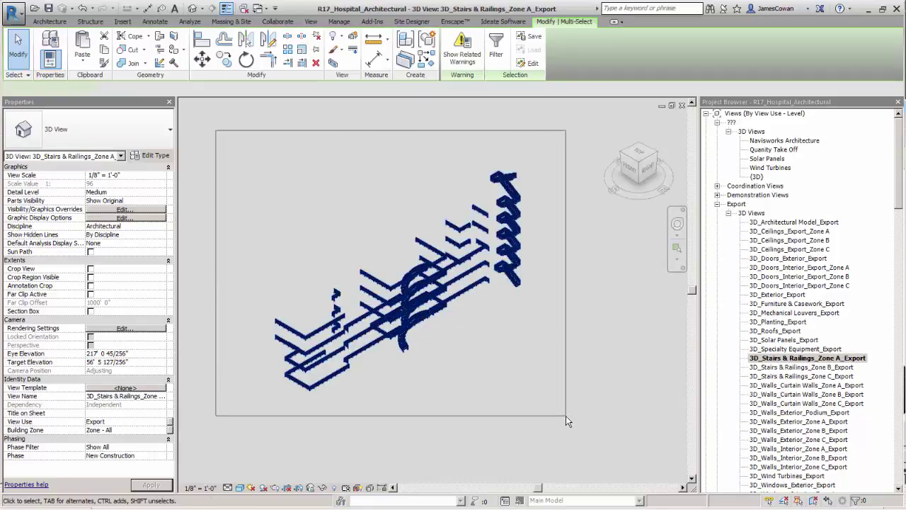
left_click(162, 176)
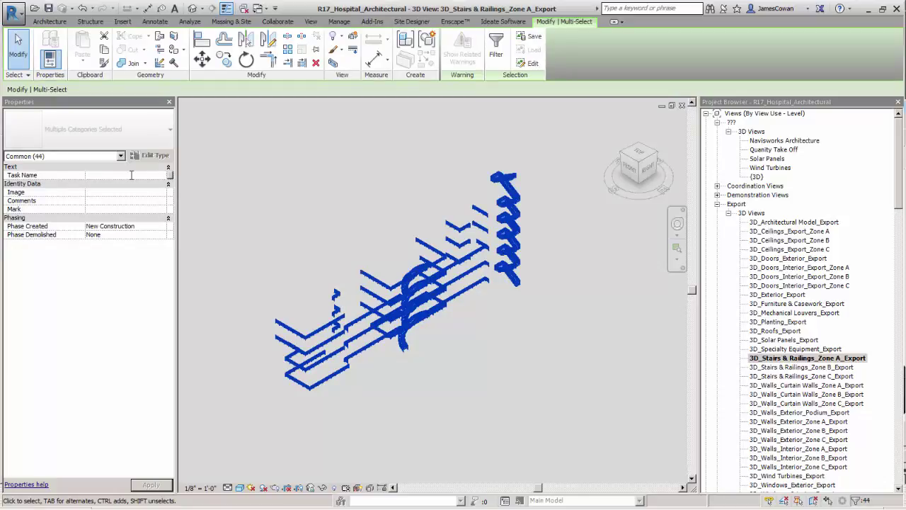
left_click(305, 182)
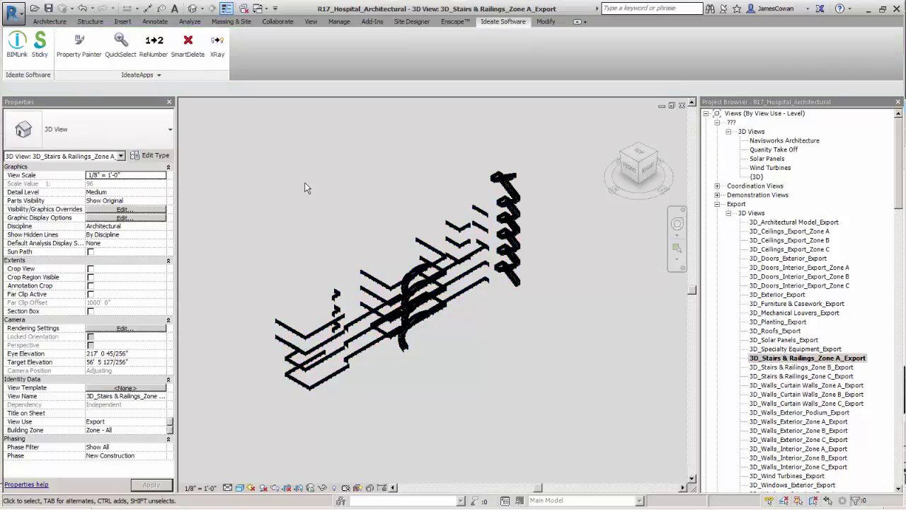
left_click_drag(240, 152, 570, 424)
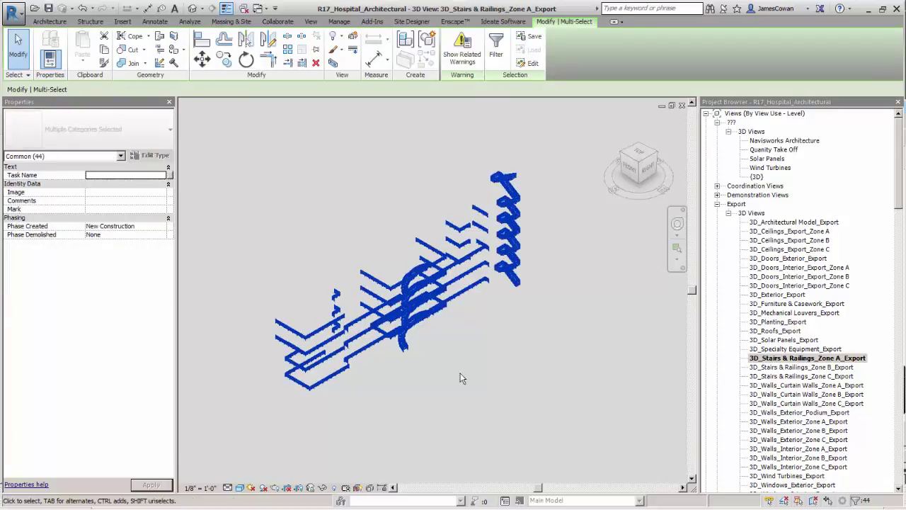
Step: Set the selected railings' Task Name to Stairs Zone A
left_click(120, 155)
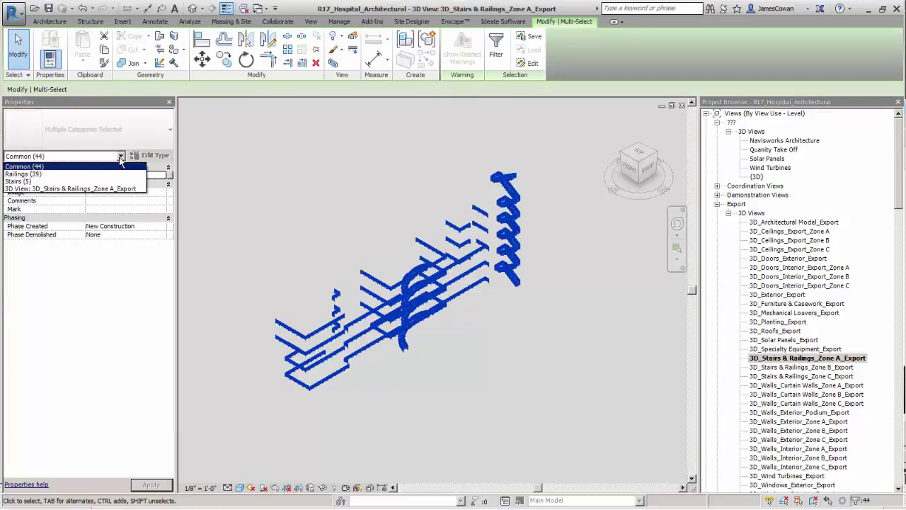
left_click(67, 174)
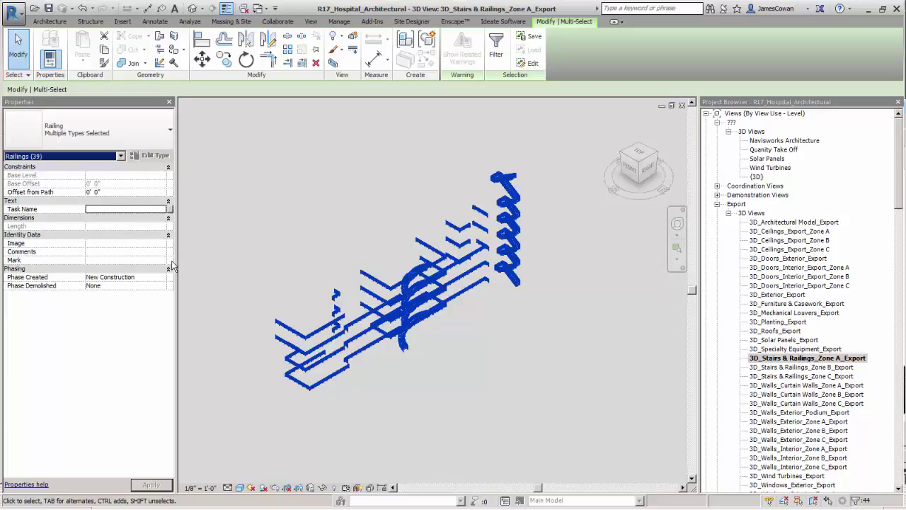
left_click(163, 210)
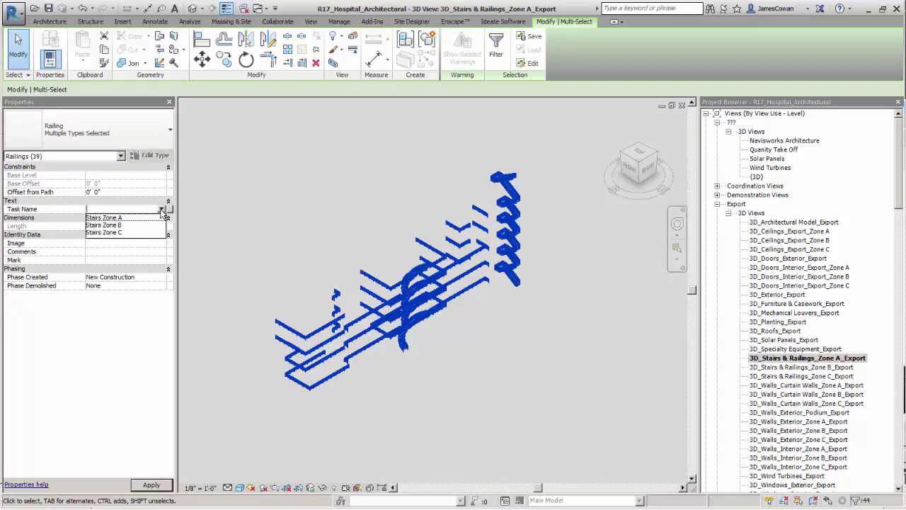
left_click(127, 218)
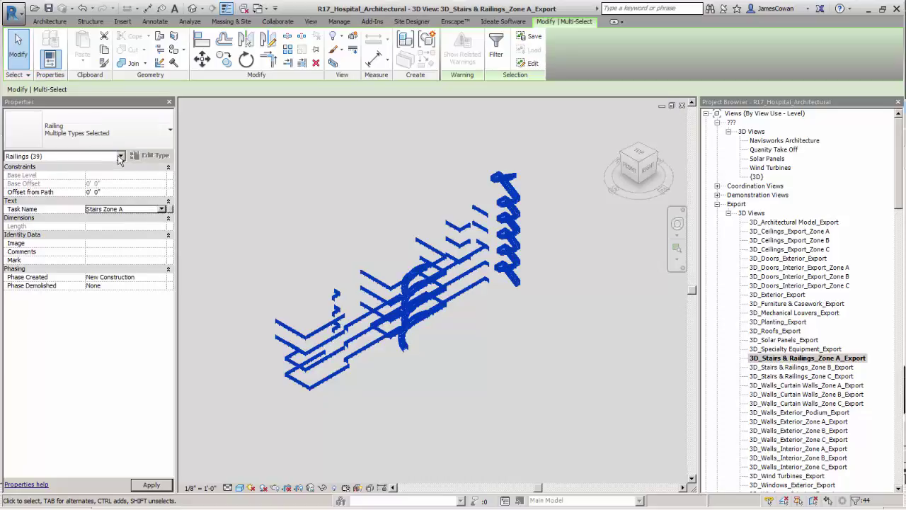
Step: Set the selected stairs' Task Name to Stairs Zone A
left_click(120, 156)
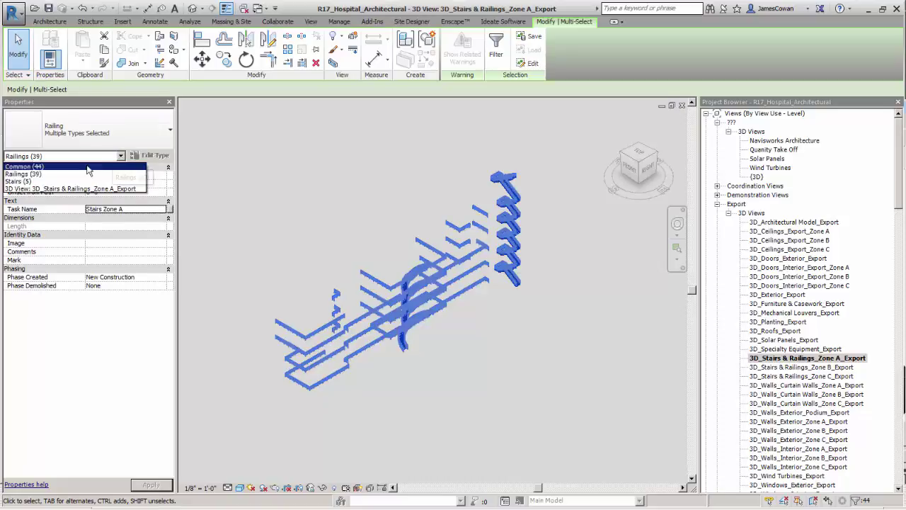
left_click(32, 184)
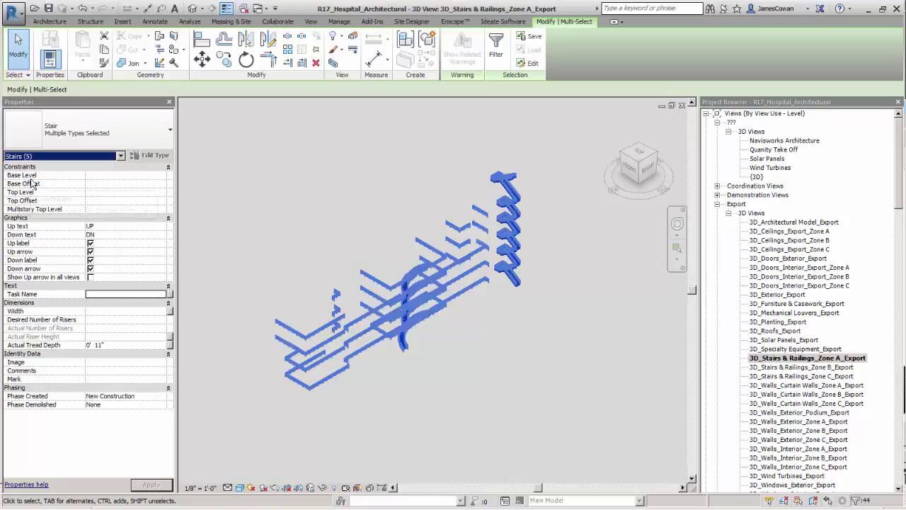
left_click(162, 295)
left_click(126, 309)
left_click(473, 21)
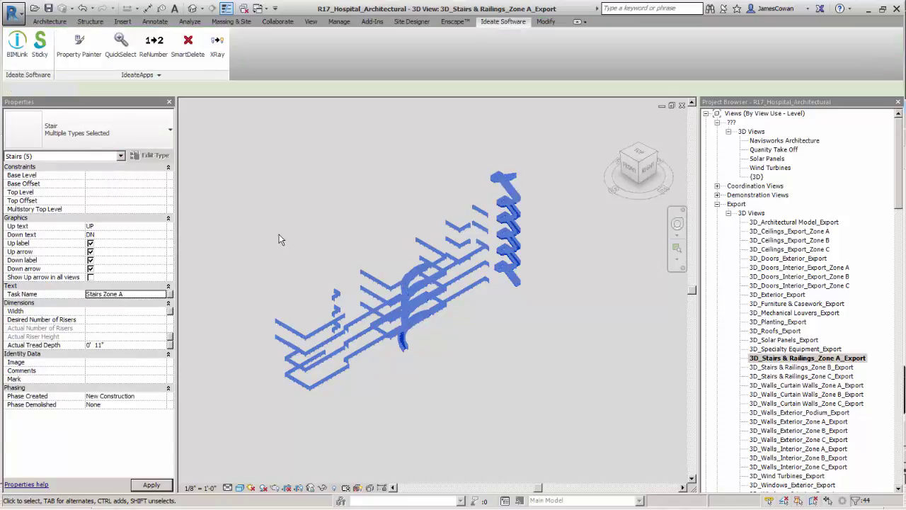